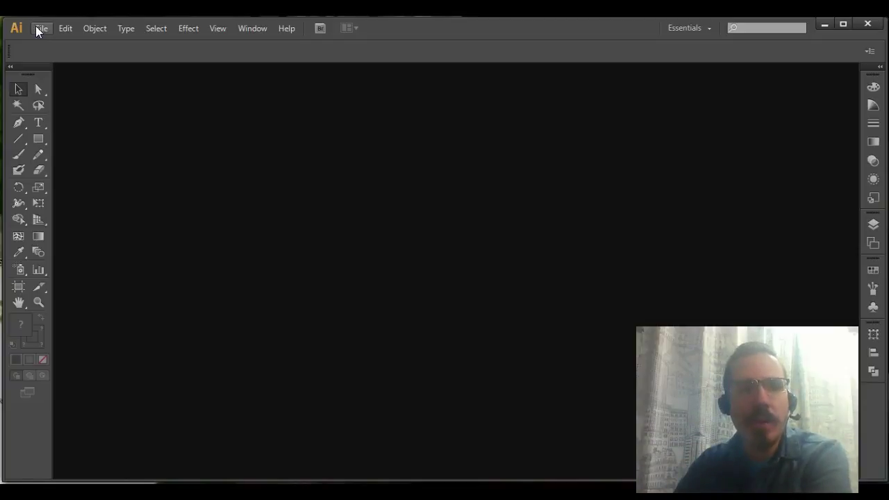
Step: Create a new document named monster with one landscape Letter artboard, 11 by 8.5 in, in CMYK
click(36, 28)
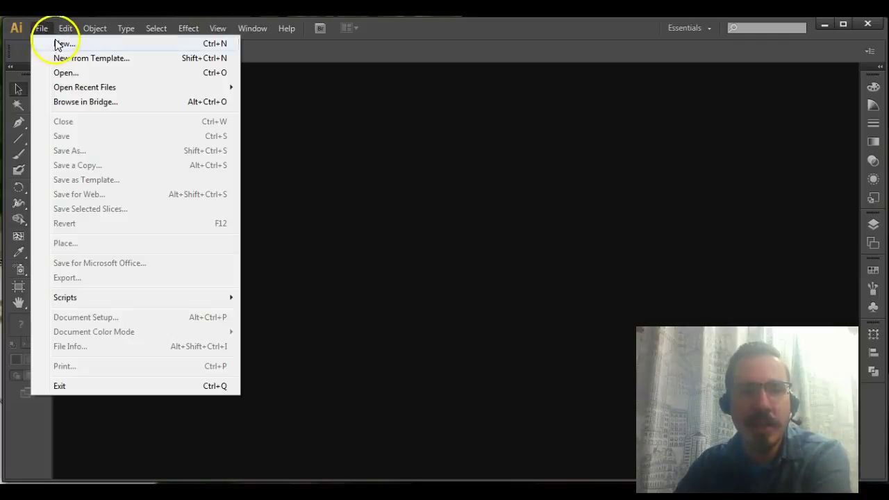
click(57, 43)
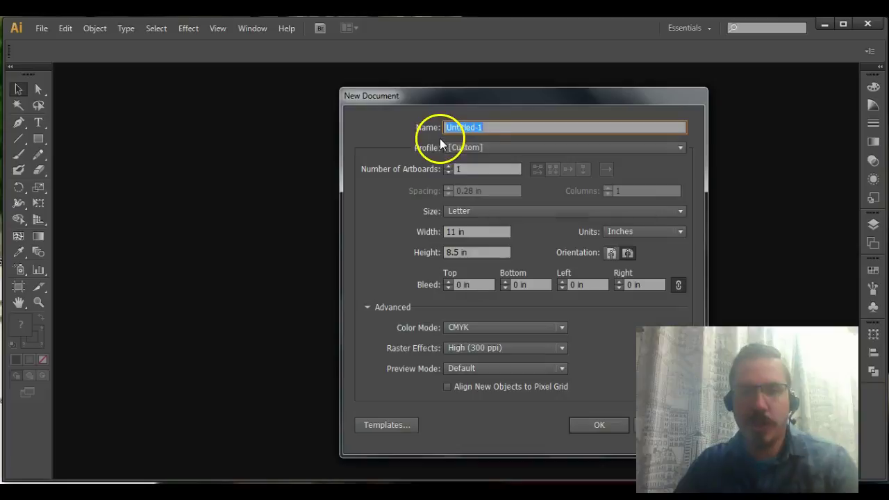
text(monster)
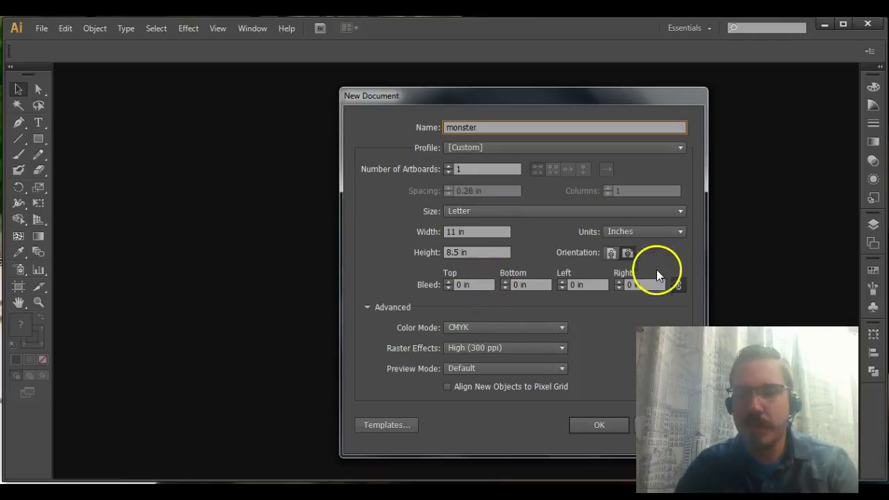
click(597, 425)
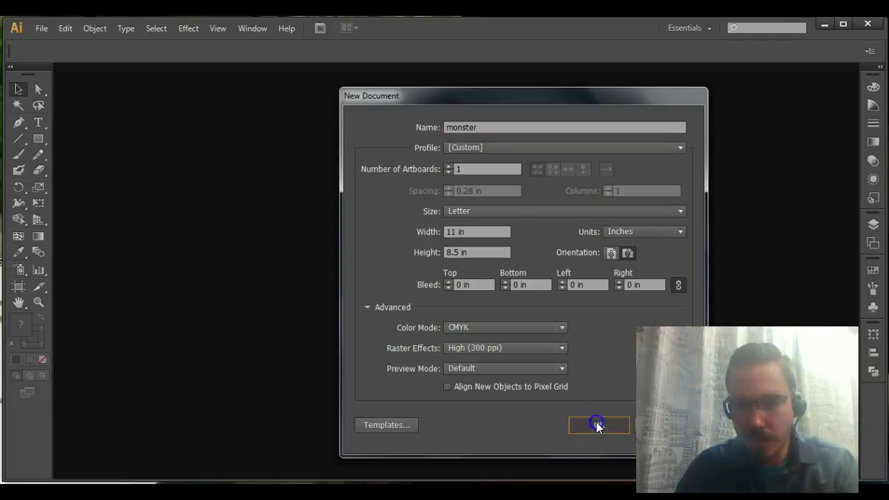
Step: Draw a white-filled circle with a black outline in the upper-left area of the artboard using the Ellipse tool
click(38, 138)
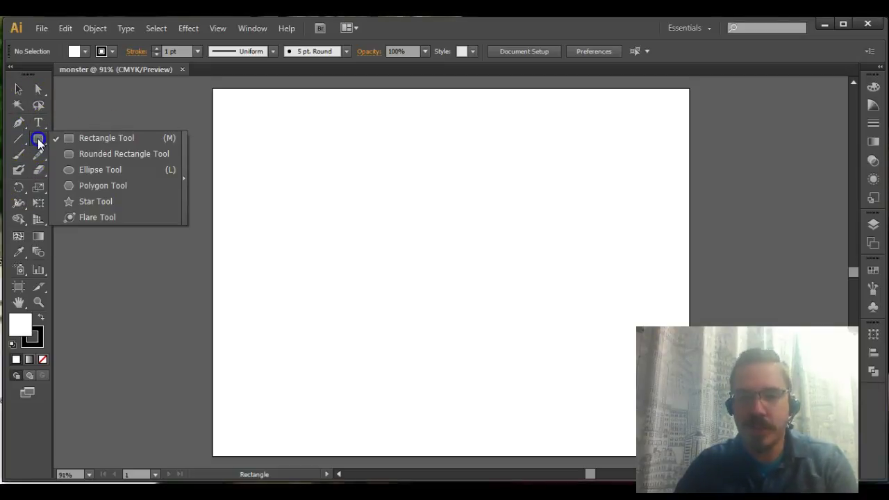
drag(38, 138, 99, 167)
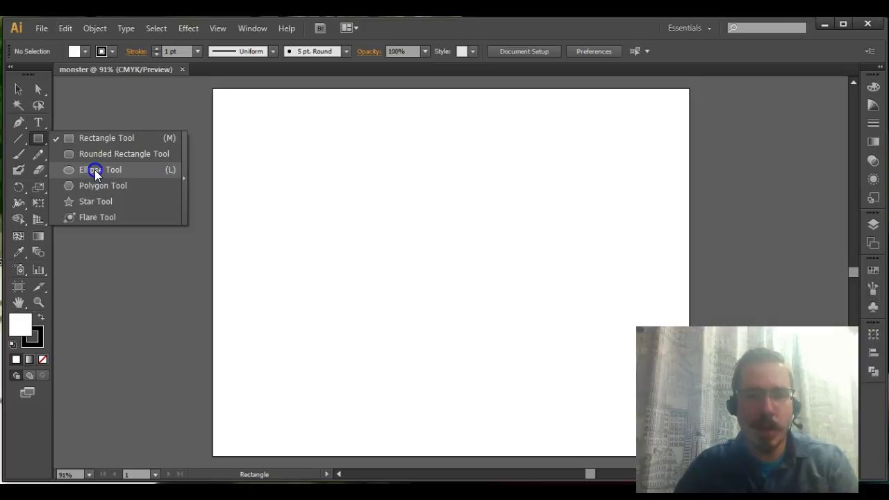
drag(95, 169, 94, 170)
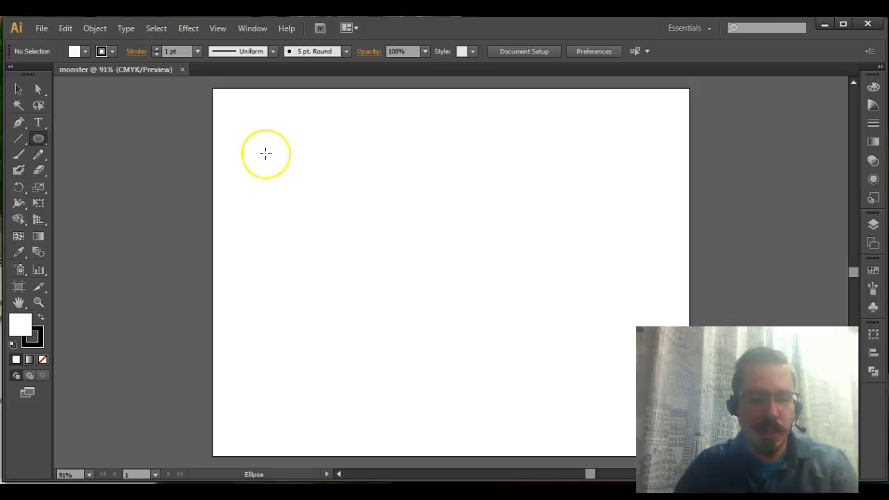
drag(265, 154, 316, 210)
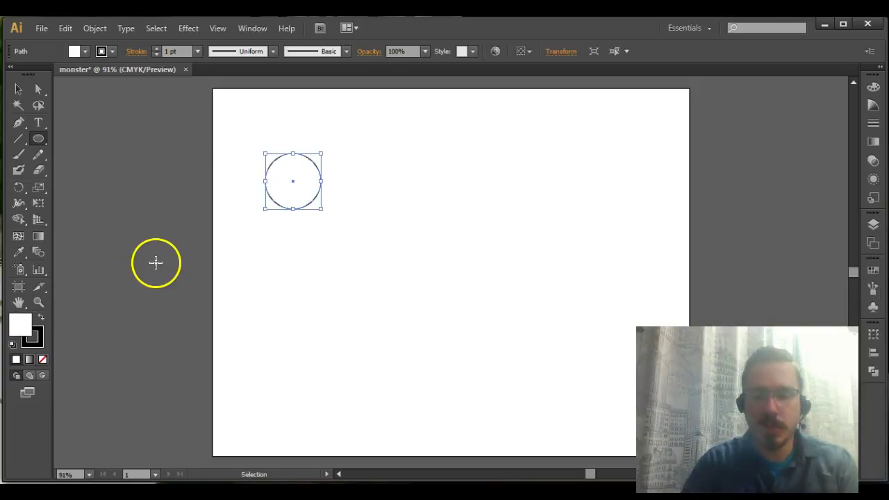
Step: Set the circle's stroke weight to 3 pt
key(ctrl+equal)
key(ctrl+equal)
key(ctrl+equal)
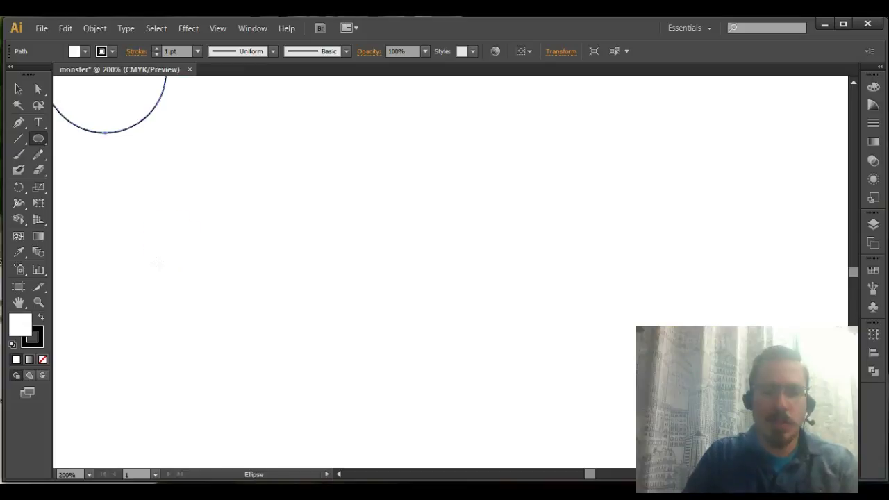
drag(171, 208, 409, 377)
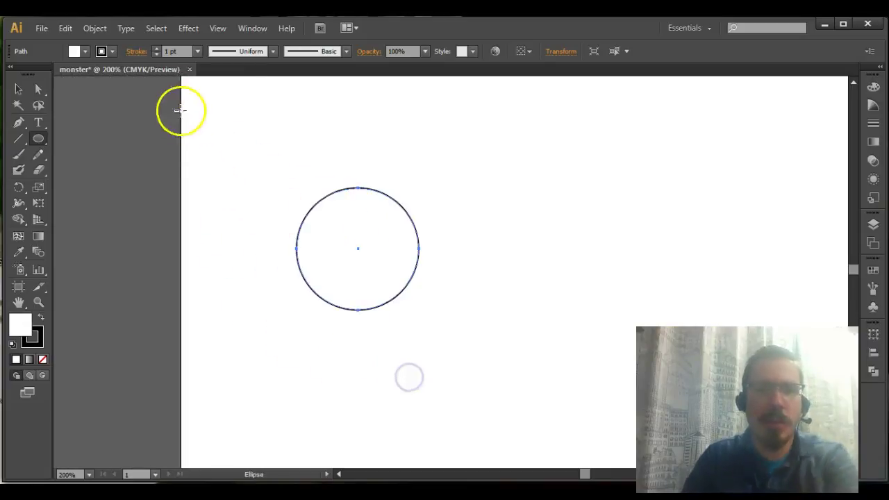
click(156, 49)
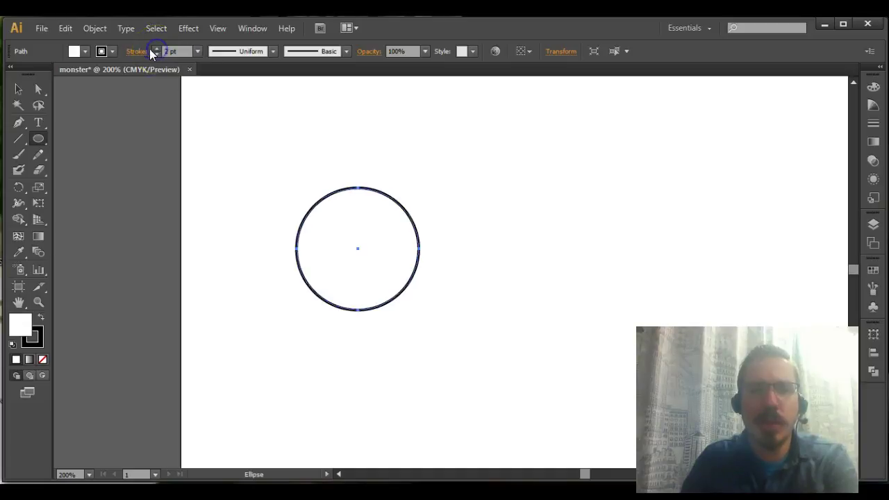
click(156, 48)
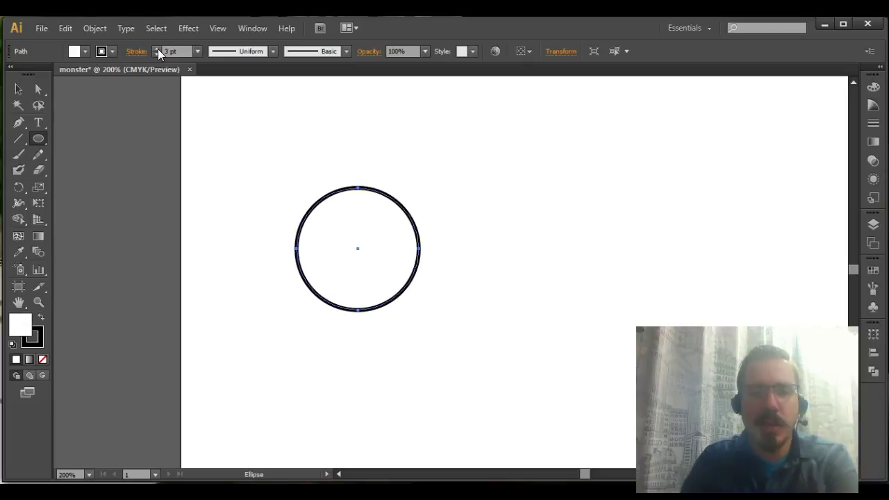
Step: Apply the symmetrical lens-shaped width profile to the circle's stroke and rotate the circle so the thickest part sits at its bottom
click(18, 89)
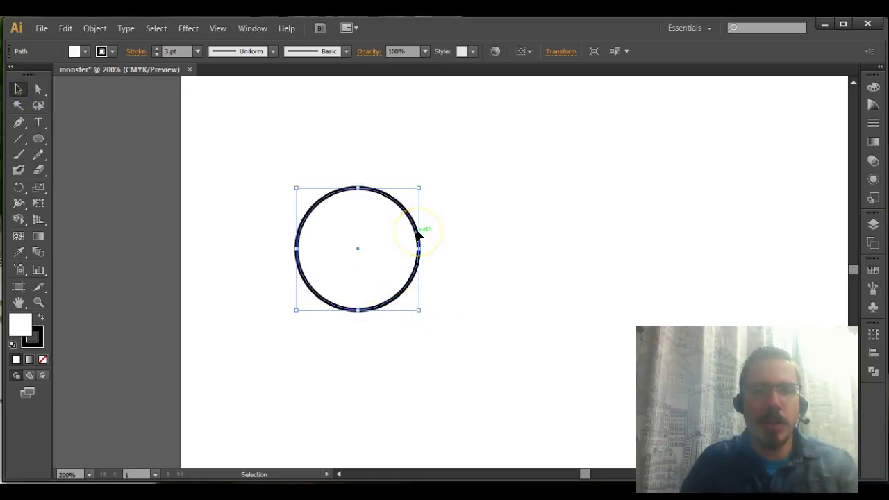
click(267, 52)
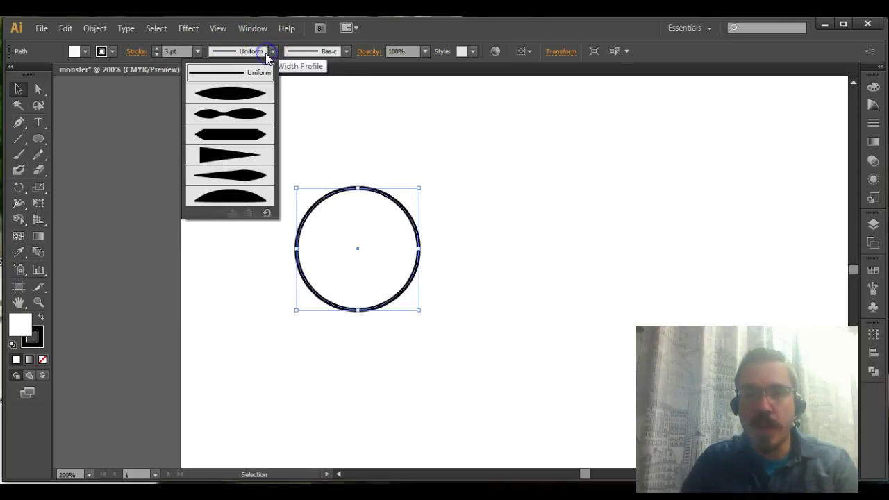
click(225, 94)
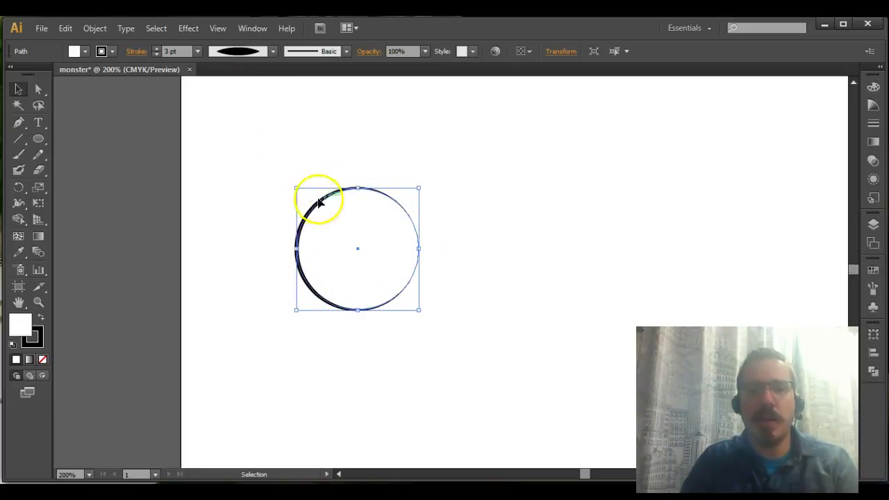
drag(290, 187, 325, 293)
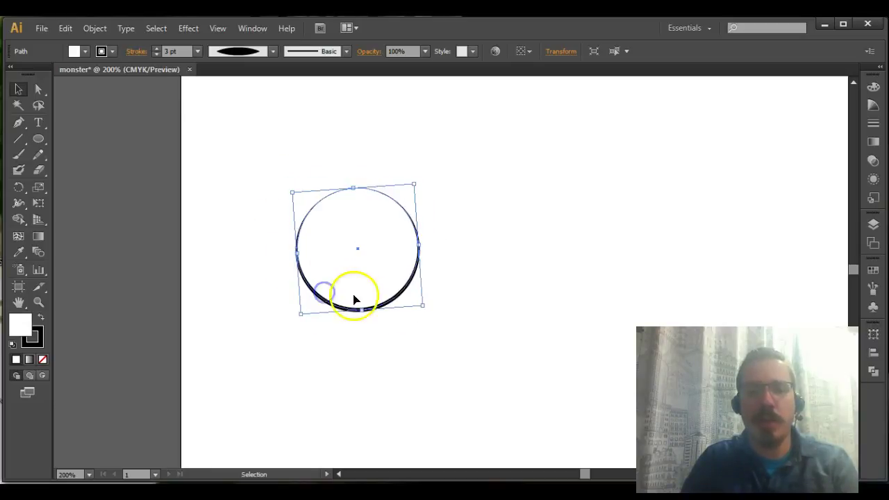
drag(428, 308, 422, 314)
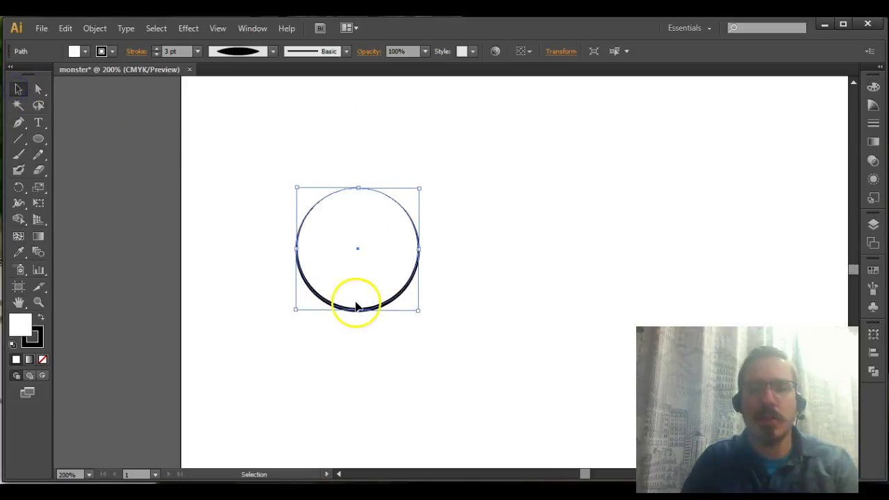
mouse_move(424, 313)
mouse_down()
mouse_move(438, 328)
mouse_move(412, 321)
mouse_move(431, 316)
mouse_up()
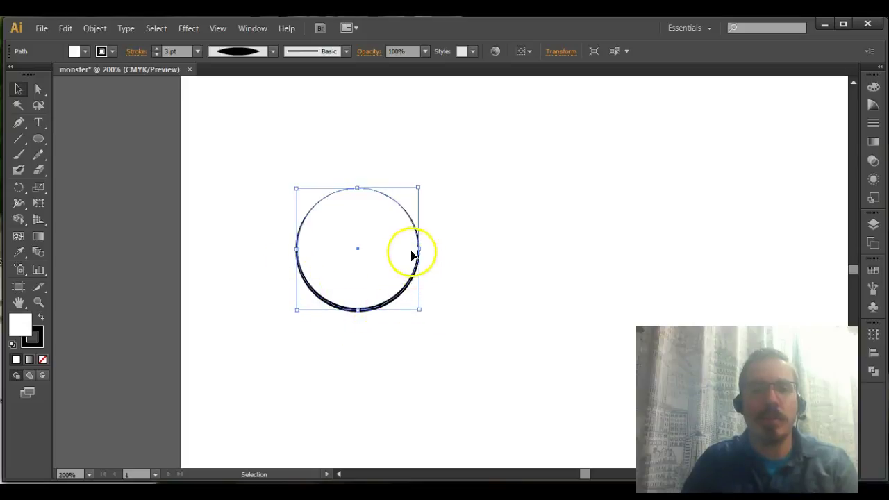
Step: Draw a second, smaller circle overlapping the upper-left edge of the large circle
click(37, 140)
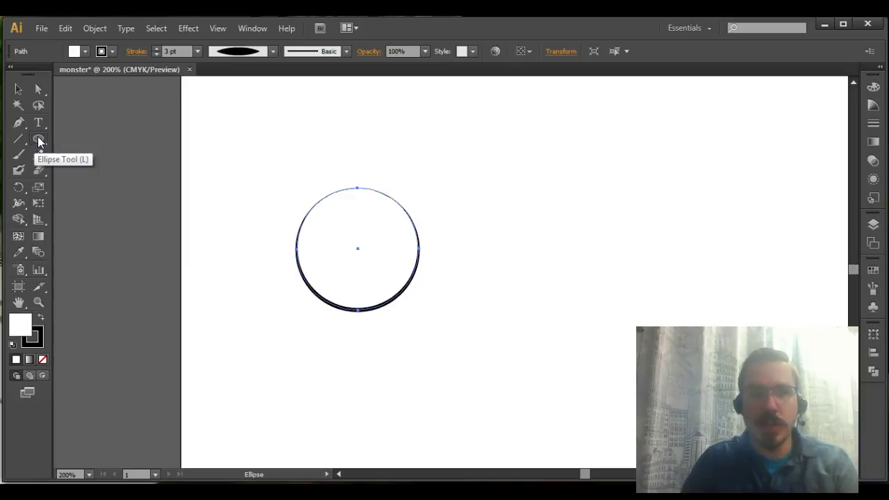
click(283, 183)
mouse_move(264, 167)
mouse_down()
mouse_move(357, 243)
mouse_move(343, 222)
mouse_up()
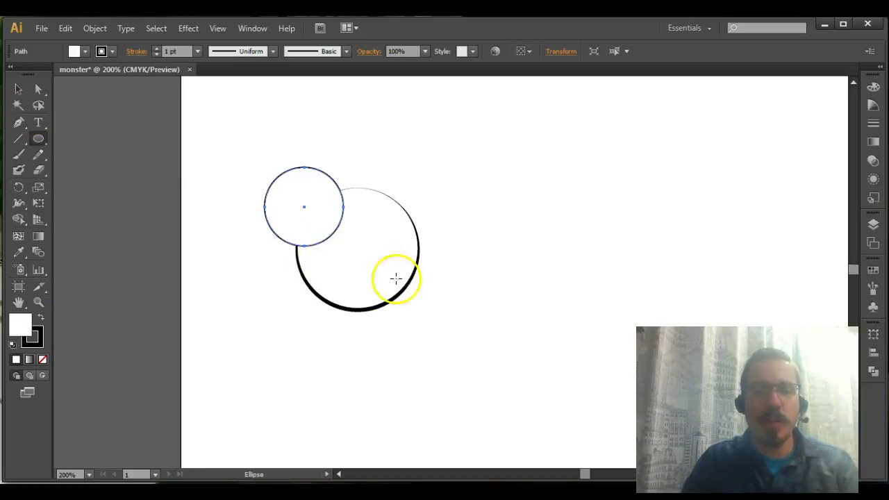
Step: Fill the smaller circle with a medium purple
double_click(19, 325)
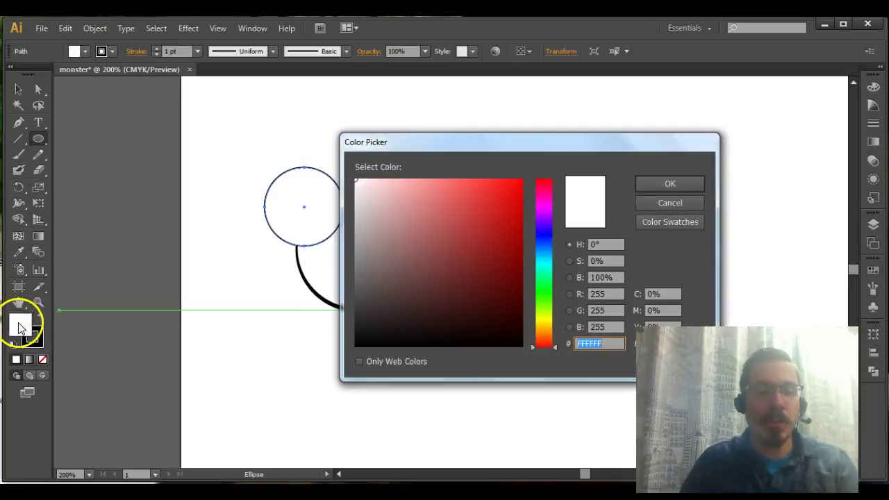
drag(544, 231, 541, 211)
click(519, 218)
click(495, 203)
click(668, 184)
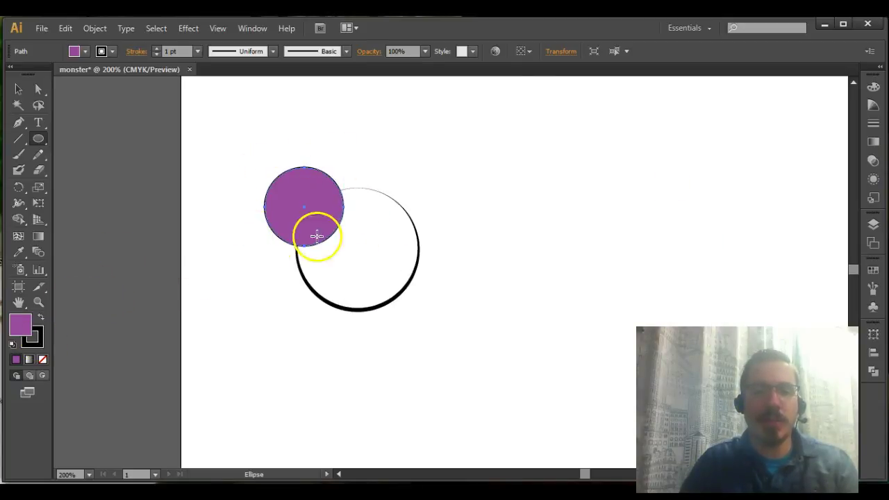
Step: Remove the purple circle's stroke and make the fill the active colour attribute again
click(38, 347)
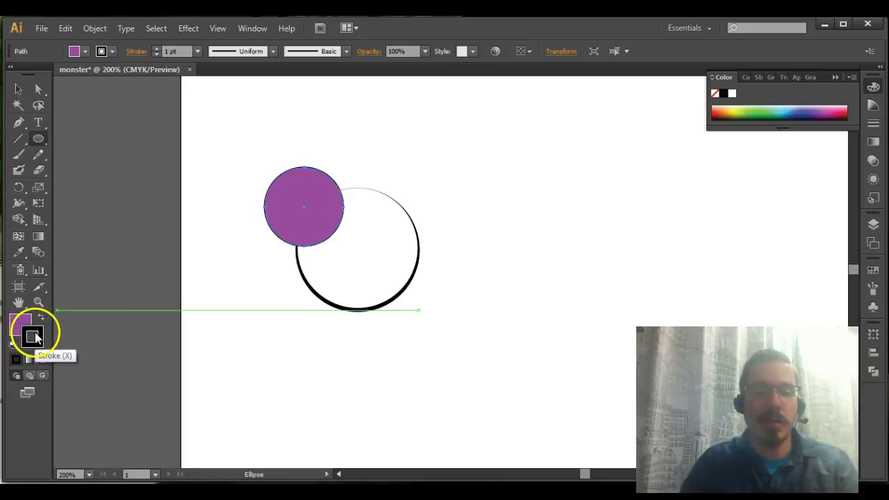
click(39, 361)
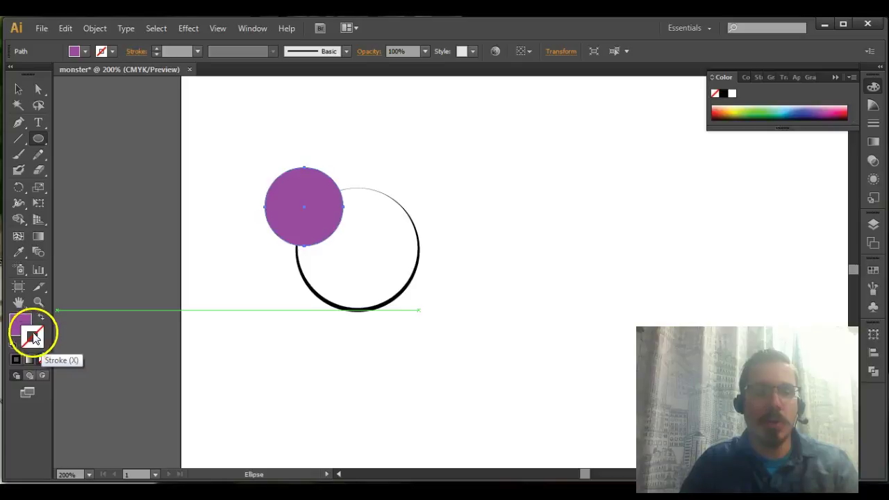
click(21, 319)
Step: Move the purple circle so that it snaps to the centre of the large outlined circle
click(18, 90)
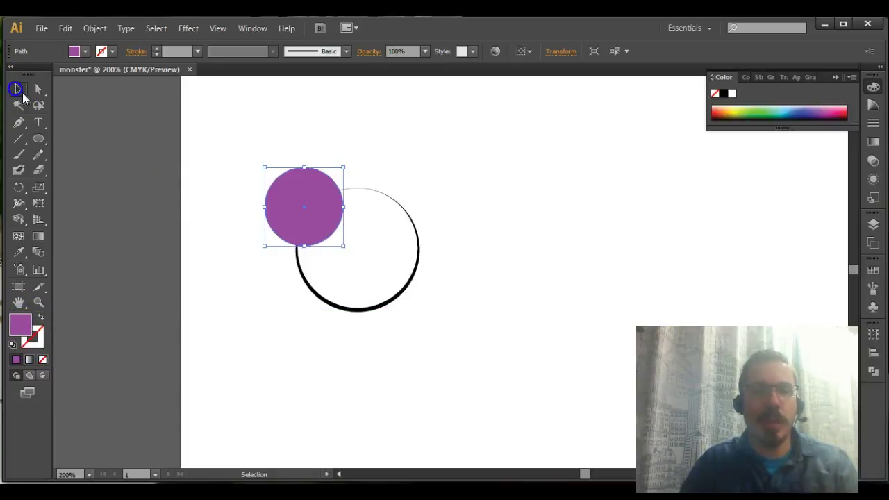
drag(277, 220, 338, 258)
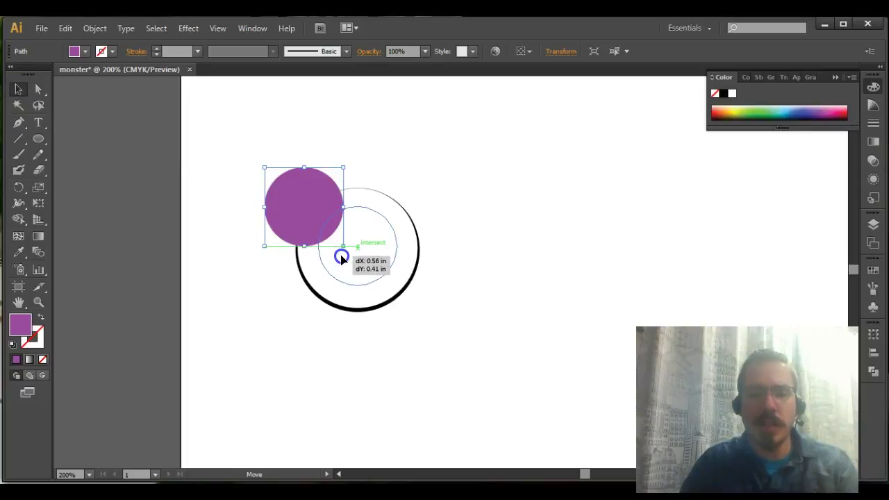
mouse_move(340, 258)
mouse_down()
mouse_move(351, 259)
mouse_move(338, 259)
mouse_up()
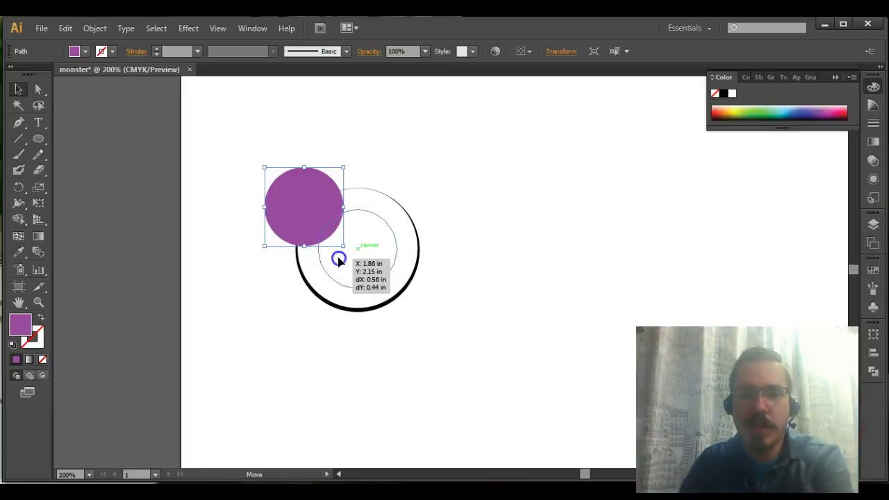
drag(338, 260, 338, 260)
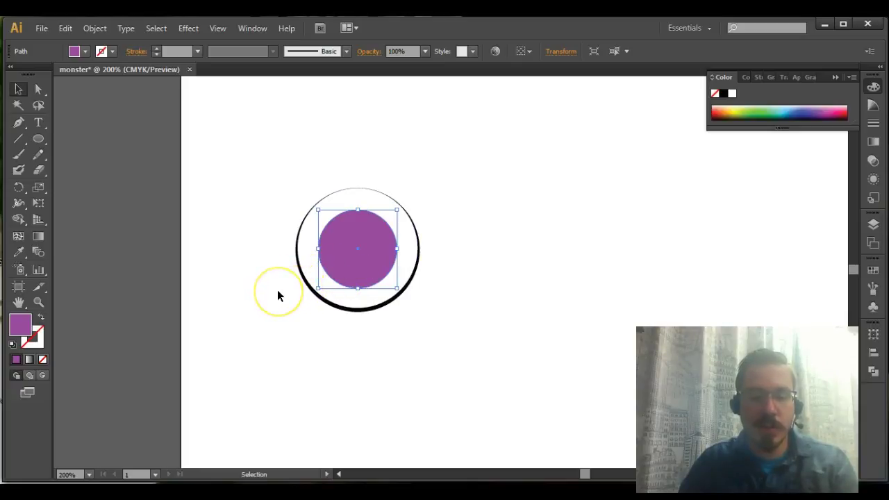
key(a)
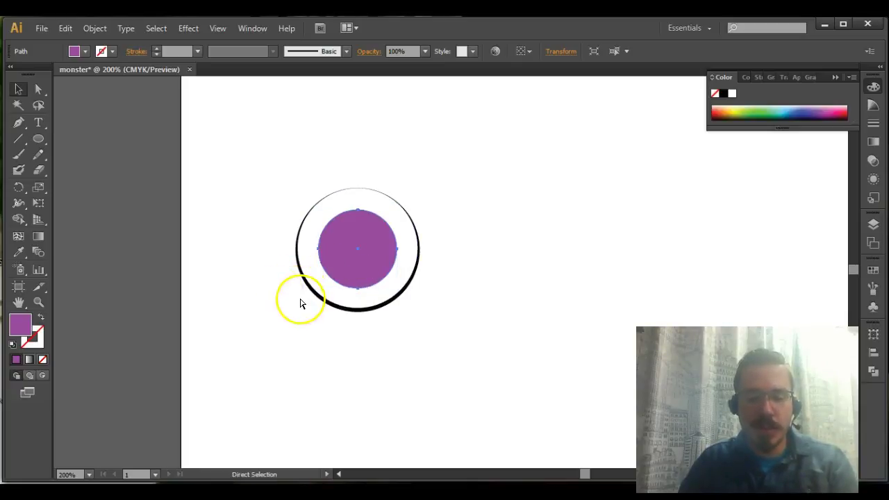
key(v)
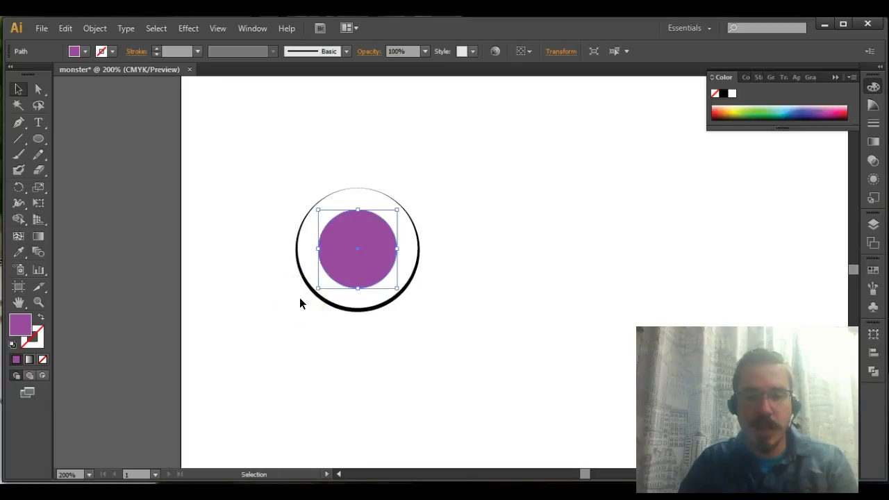
click(66, 27)
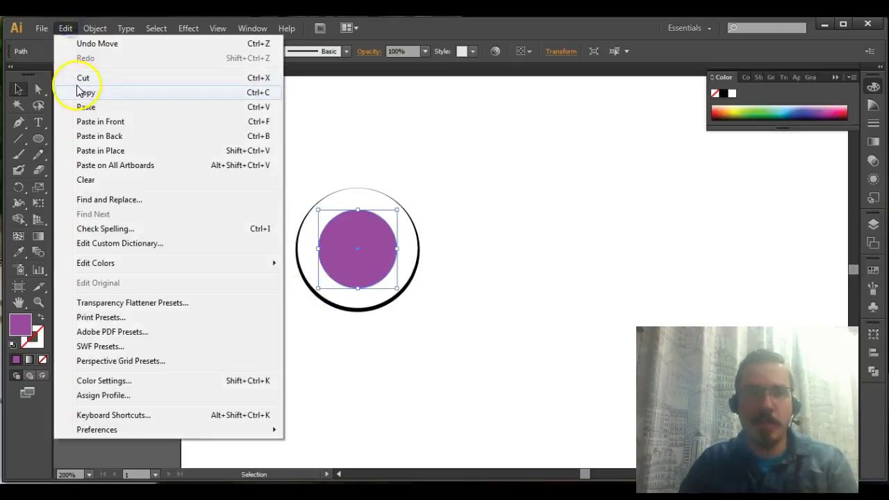
click(65, 27)
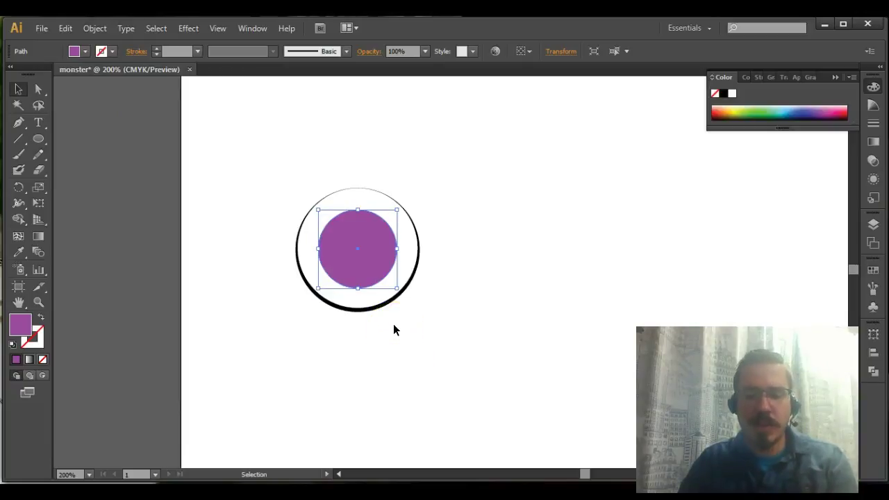
click(63, 30)
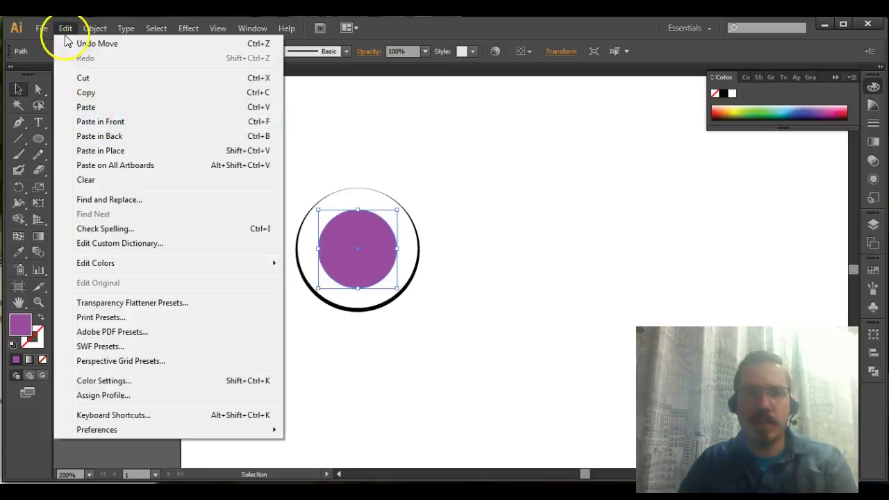
click(65, 27)
key(a)
key(v)
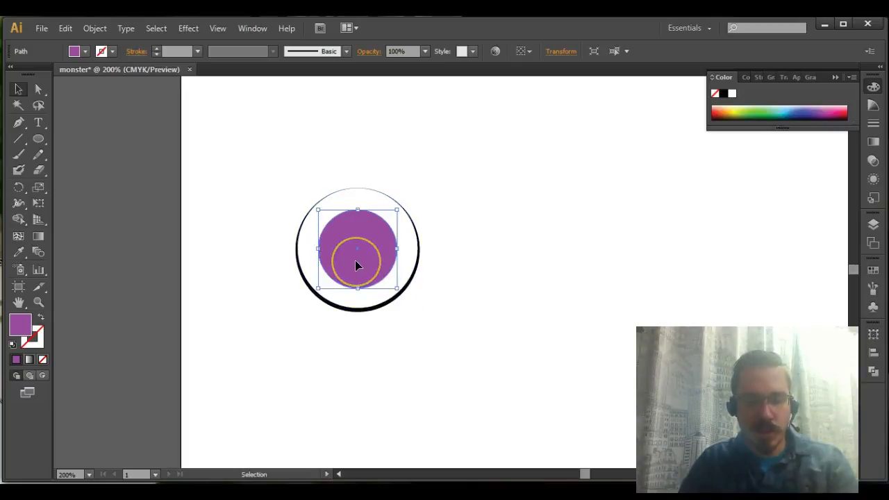
Step: Fill the selected circle at the centre of the large outlined circle with black
click(723, 94)
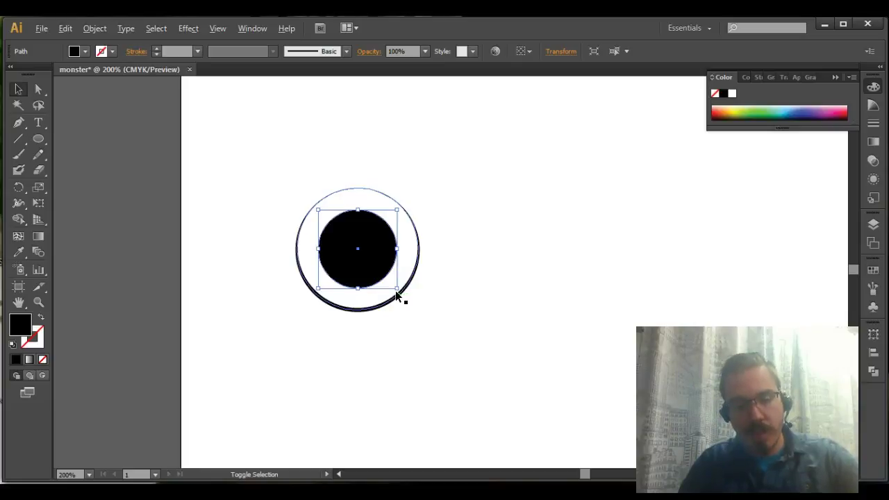
Step: Scale the black circle down about its centre to form a pupil inside the purple iris, and deselect it
drag(397, 288, 391, 278)
click(444, 283)
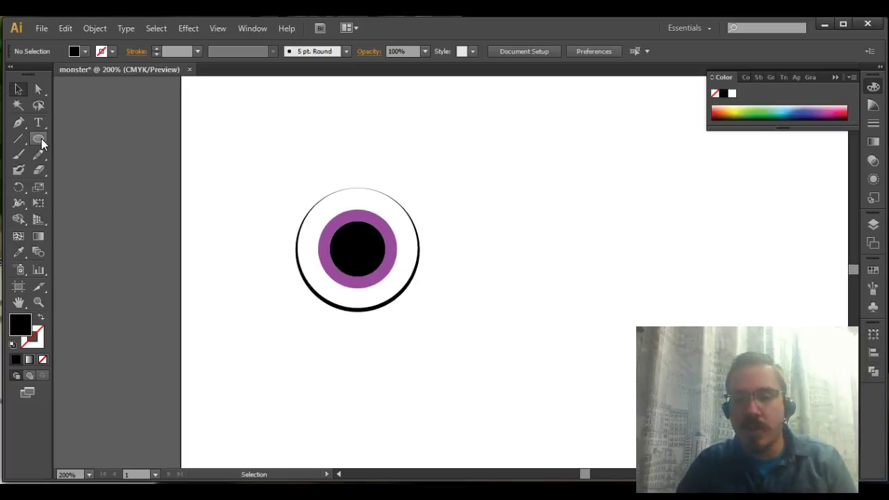
Step: Draw a small white circle with the Ellipse tool and place it on the pupil's upper-right edge as a highlight
click(19, 155)
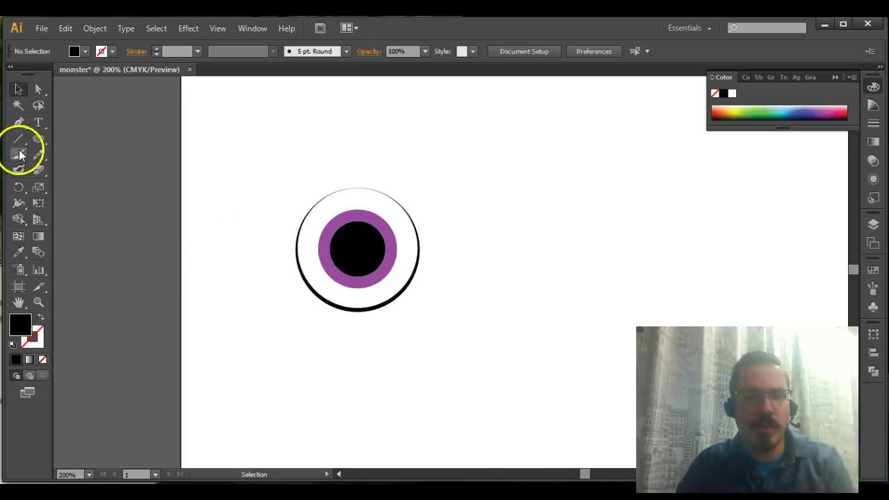
click(37, 139)
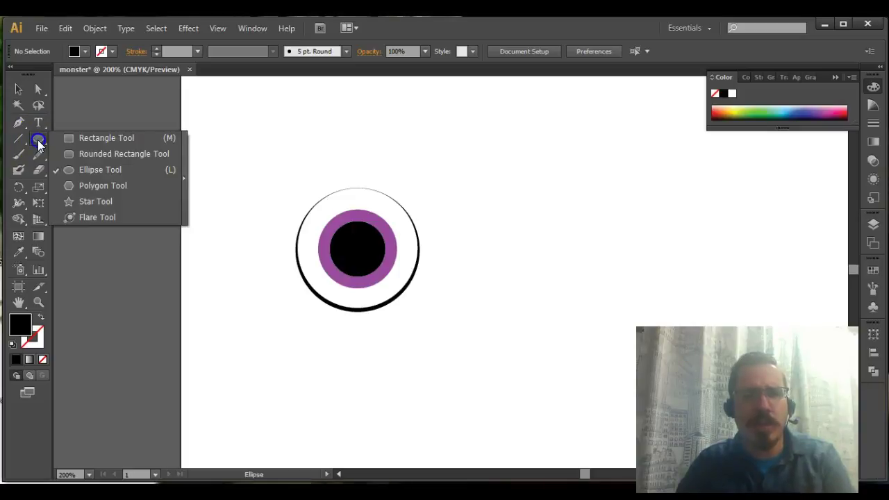
click(80, 169)
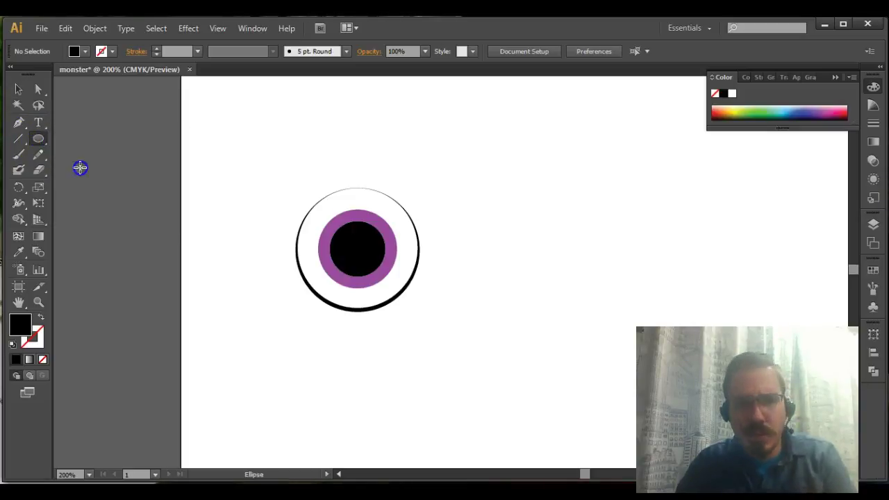
drag(485, 226, 506, 242)
click(732, 94)
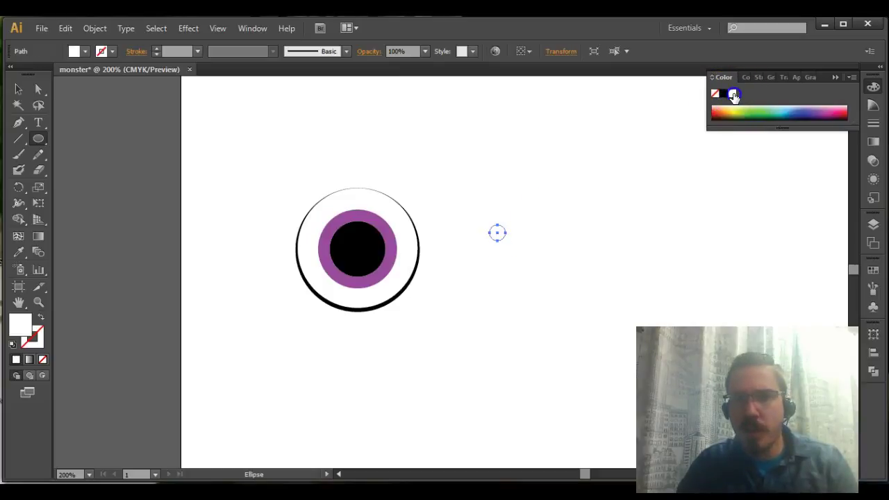
click(18, 89)
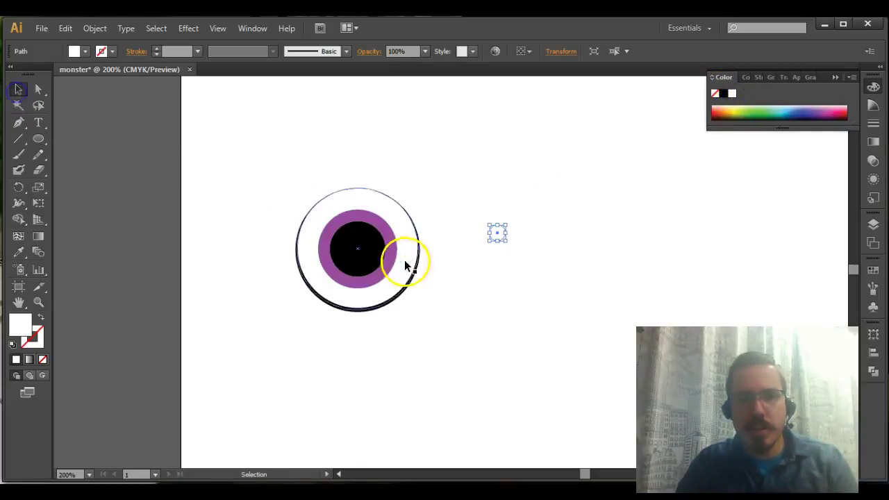
drag(498, 236, 378, 236)
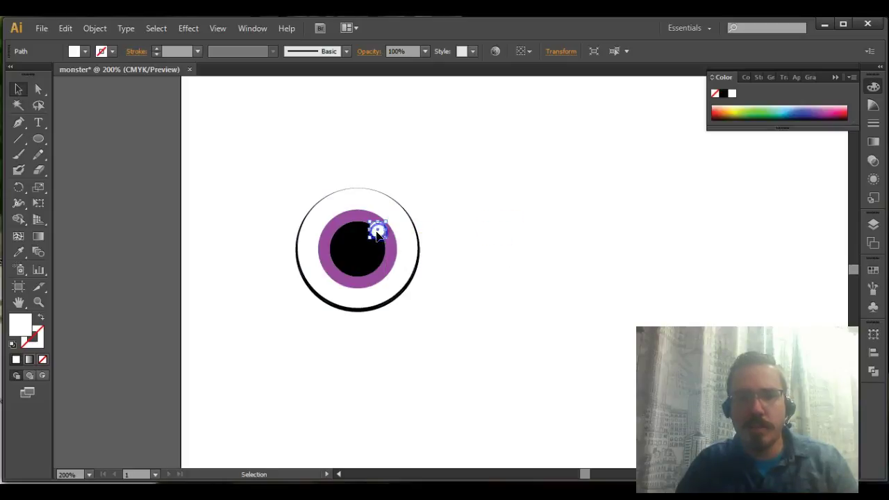
Step: Add a second, much smaller white circle on the pupil's right edge, below the first highlight
key(a)
drag(433, 257, 394, 253)
click(432, 259)
click(385, 251)
shift+click(417, 273)
click(428, 264)
click(470, 289)
Step: Enlarge the smaller highlight slightly and move it up close beneath the larger highlight, on the pupil's edge
key(ctrl+plus)
key(ctrl+plus)
key(ctrl+plus)
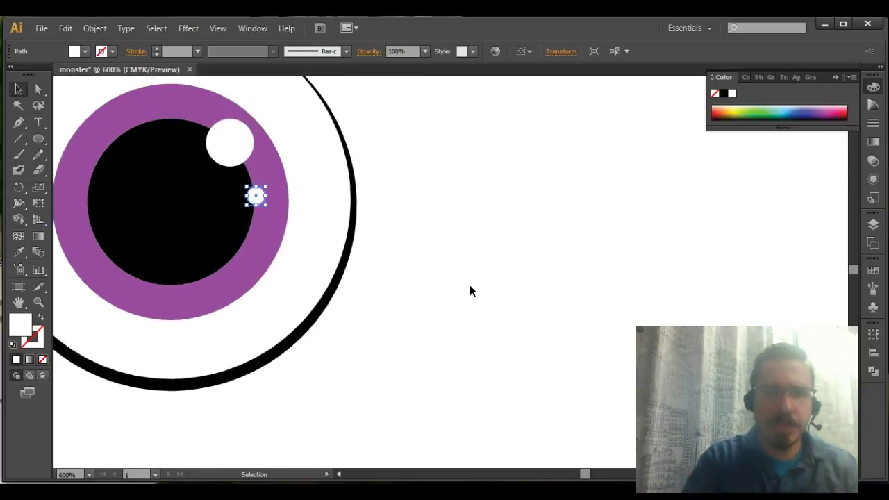
drag(367, 248, 512, 315)
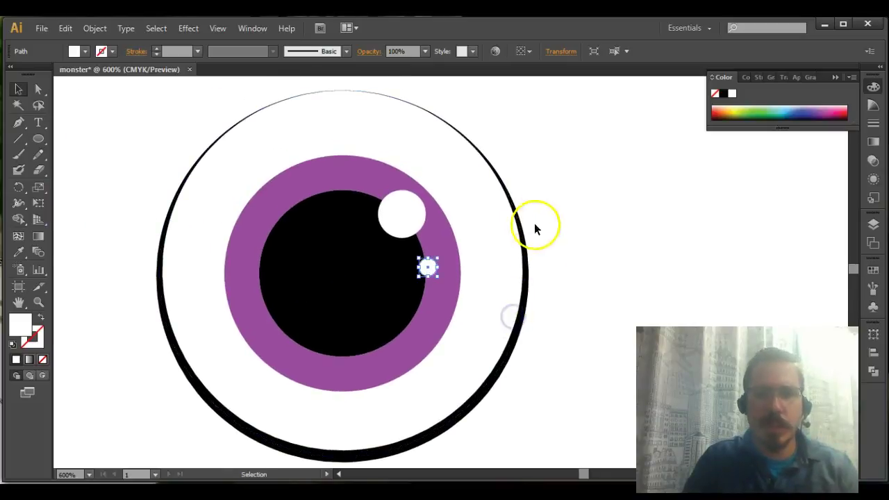
mouse_move(430, 268)
mouse_down()
mouse_move(425, 251)
mouse_move(444, 264)
mouse_move(424, 256)
mouse_up()
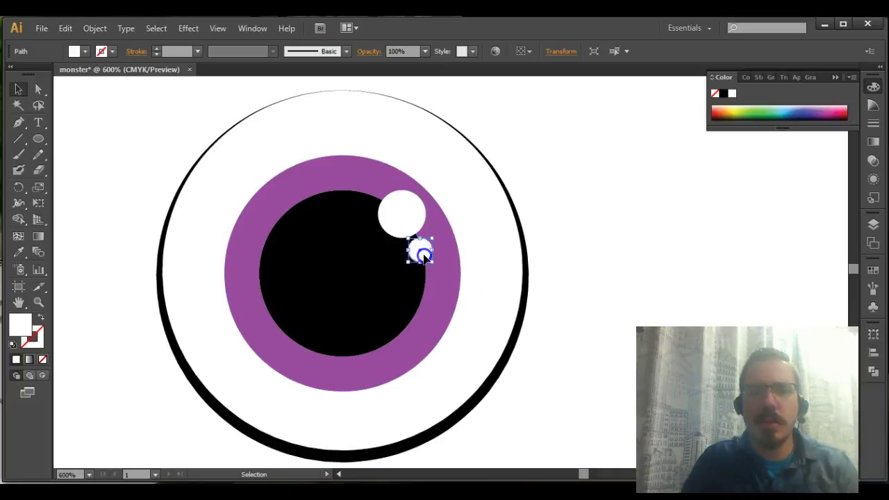
click(566, 283)
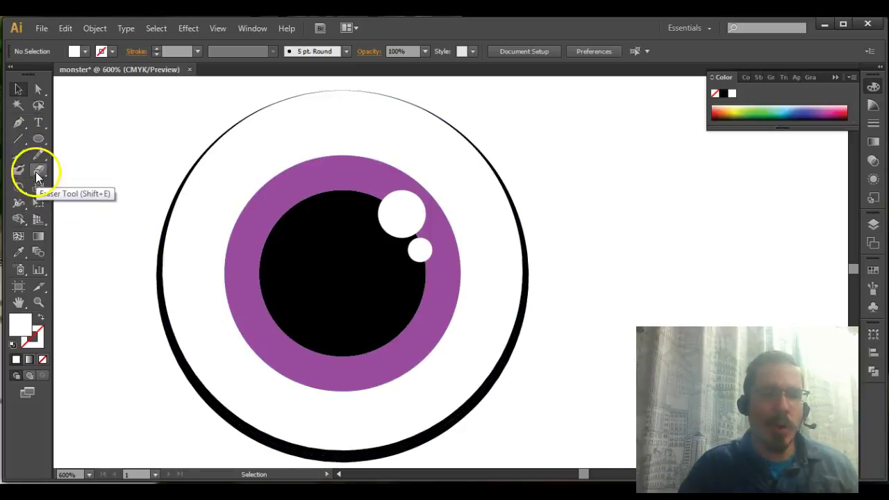
Step: Draw a star with about 32 narrow points from the pupil's centre, its tips reaching just inside the purple iris's outer edge
drag(37, 139, 78, 200)
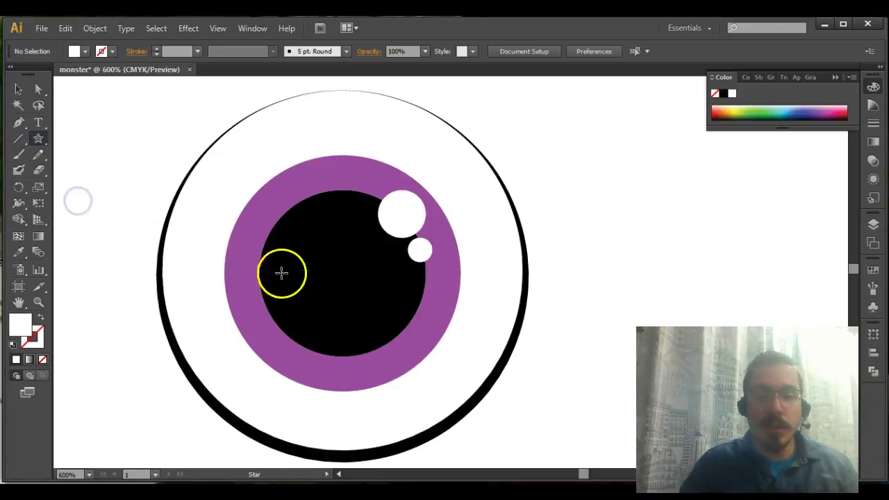
drag(342, 272, 342, 272)
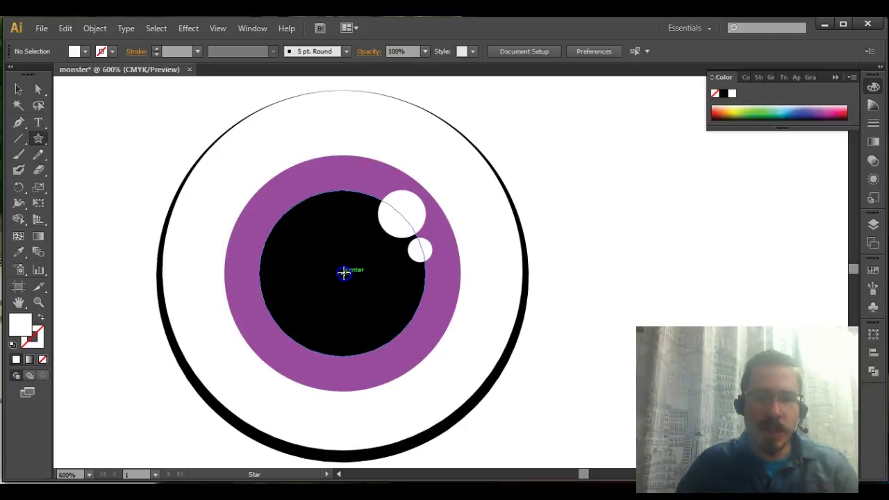
drag(344, 273, 439, 397)
key(Up)
key(Up)
key(Up)
key(Up)
key(Up)
key(Up)
key(Up)
key(Up)
key(Up)
key(Up)
key(Up)
key(Up)
key(Up)
key(Up)
key(Up)
key(Up)
key(Up)
key(Up)
key(Up)
key(Up)
key(Up)
key(Up)
key(Up)
key(Up)
key(Up)
key(Up)
key(Up)
key(Up)
key(Up)
key(Up)
key(Up)
key(Up)
key(Up)
key(Up)
key(Up)
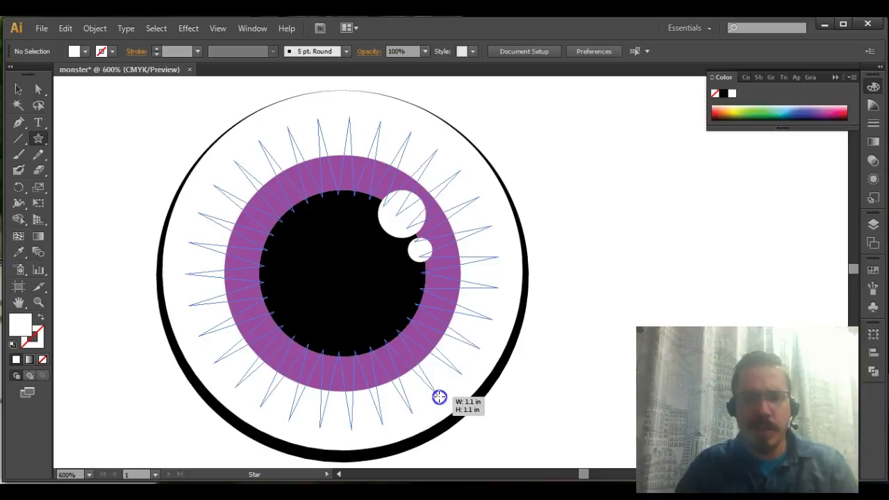
drag(439, 397, 406, 369)
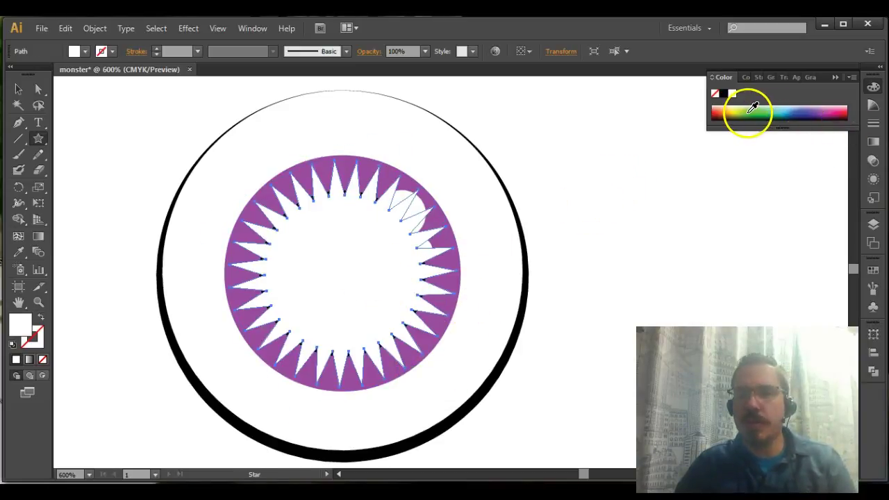
Step: Try several fill colours on the spiky star and settle on a dark navy blue
click(795, 111)
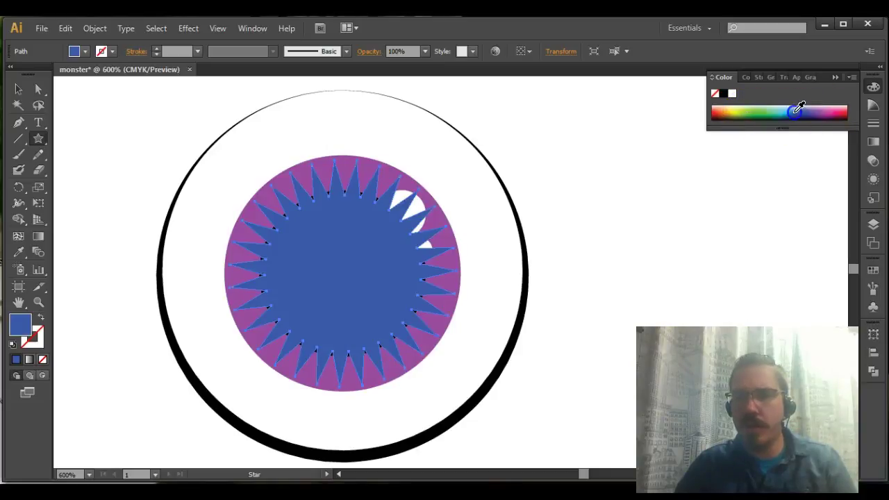
drag(811, 106, 774, 117)
click(775, 107)
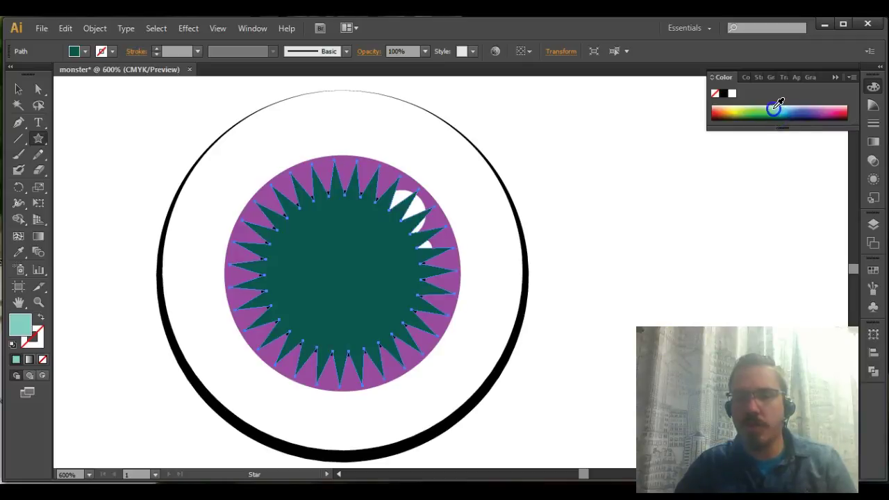
click(775, 111)
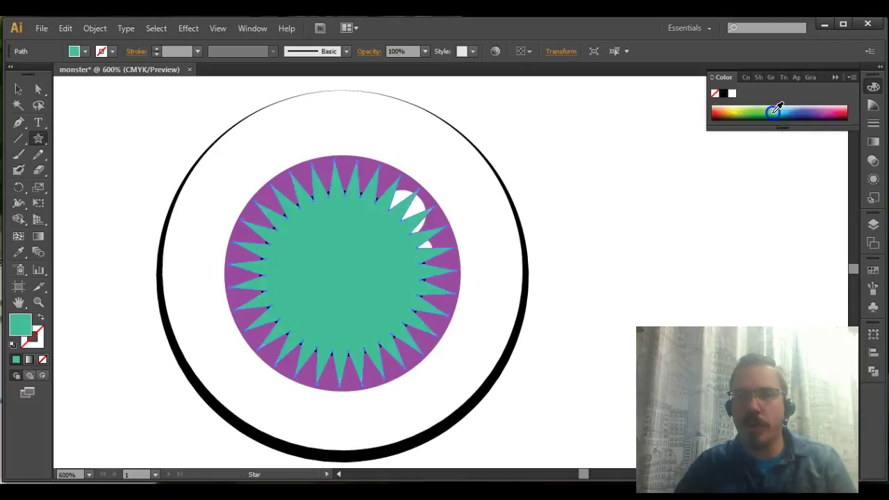
click(789, 111)
click(799, 107)
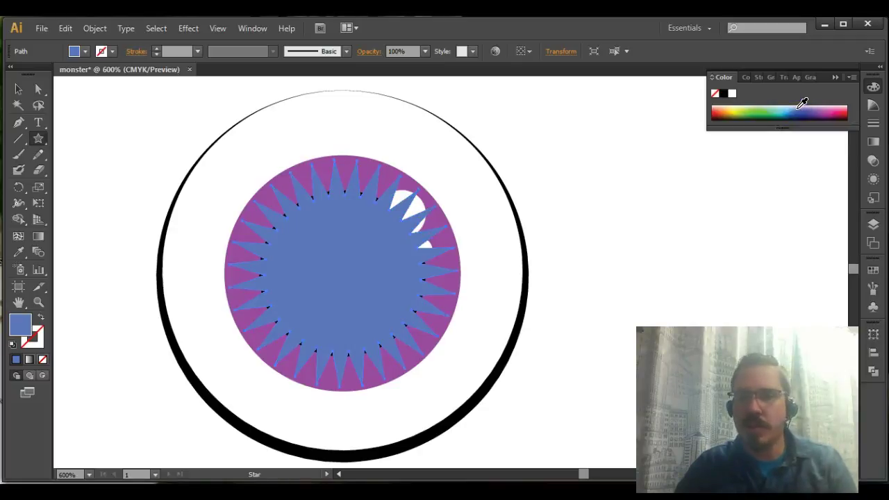
click(800, 117)
click(803, 105)
click(803, 113)
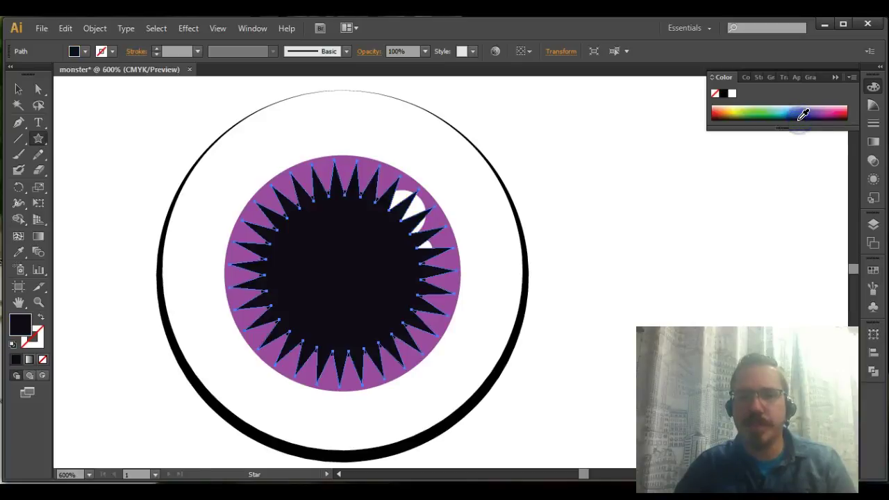
click(802, 114)
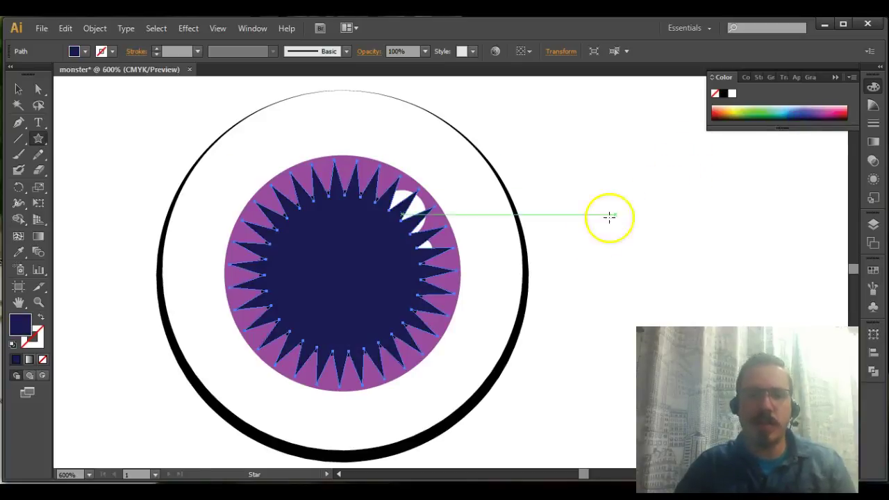
Step: Send the navy star backward in the stacking order until it lies behind both white highlights and the black pupil
click(23, 96)
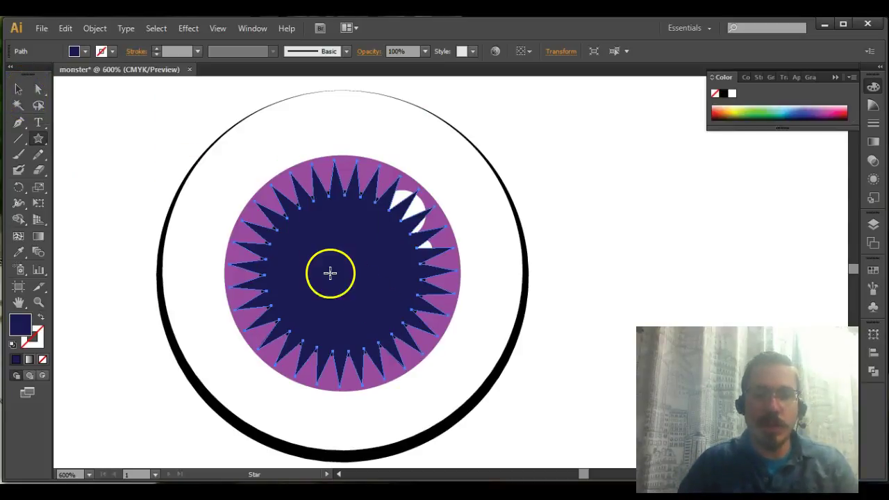
click(17, 93)
click(298, 258)
right_click(312, 267)
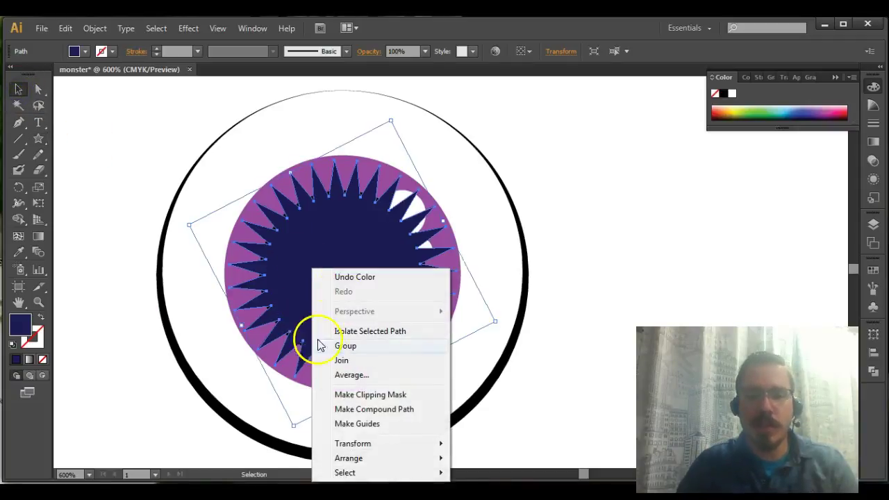
mouse_move(349, 460)
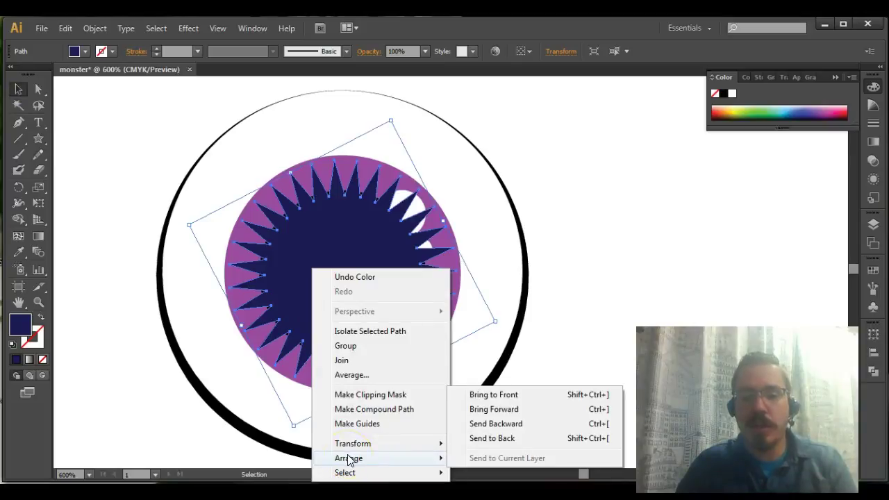
click(496, 425)
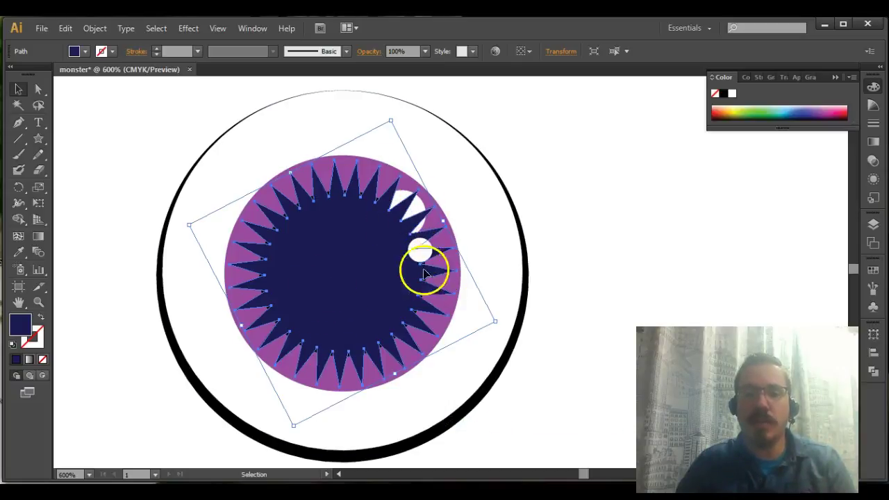
key(a)
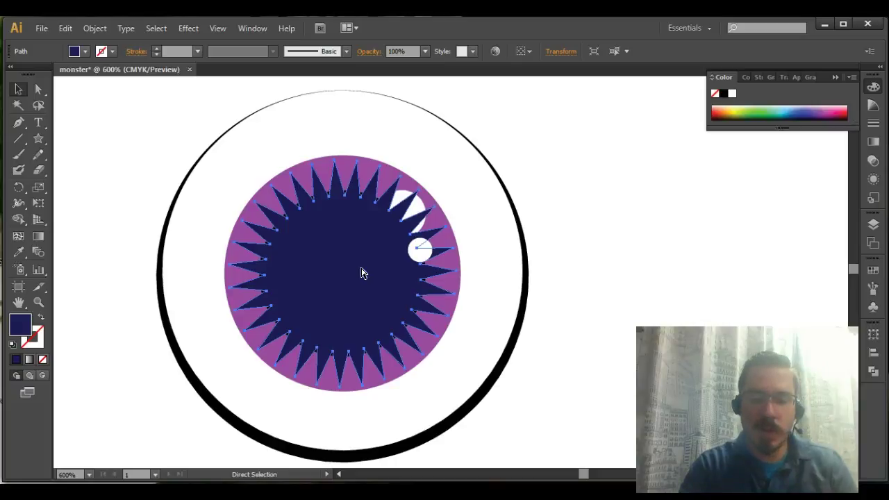
key(ctrl+bracketleft)
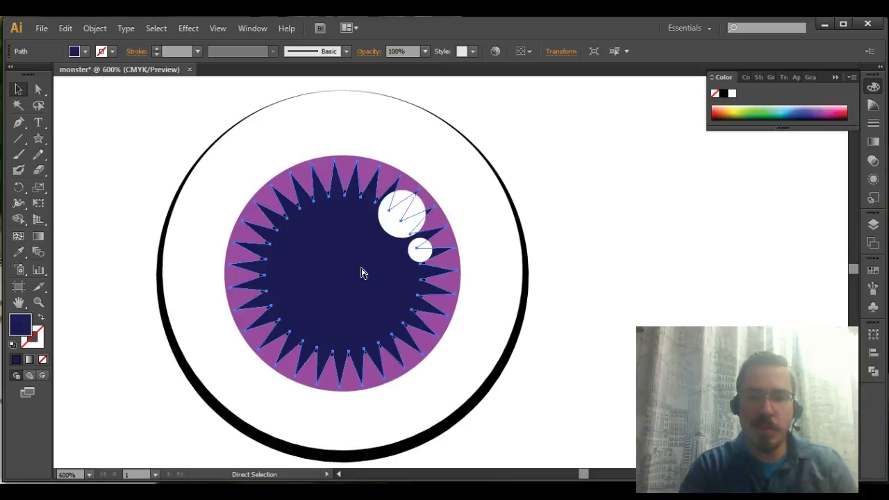
key(ctrl+bracketleft)
key(ctrl+bracketleft)
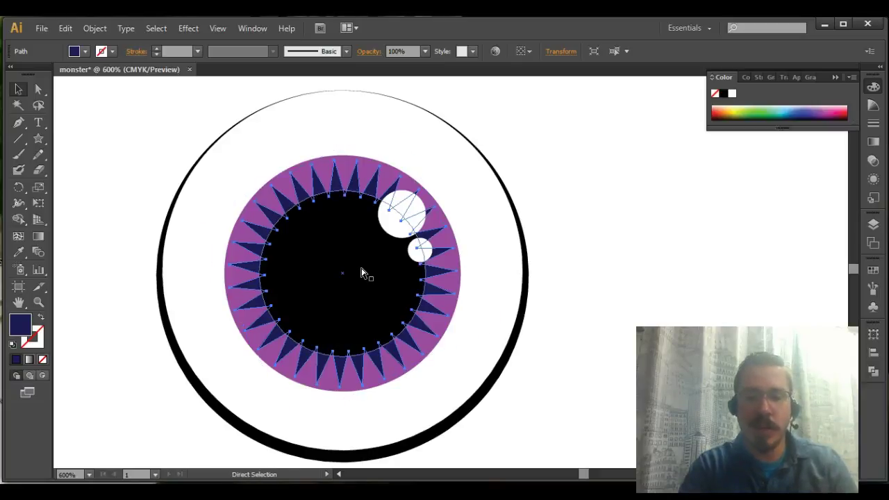
Step: Bring the star forward over the pupil and highlights, and send it back behind them again
key(ctrl+bracketright)
key(ctrl+bracketright)
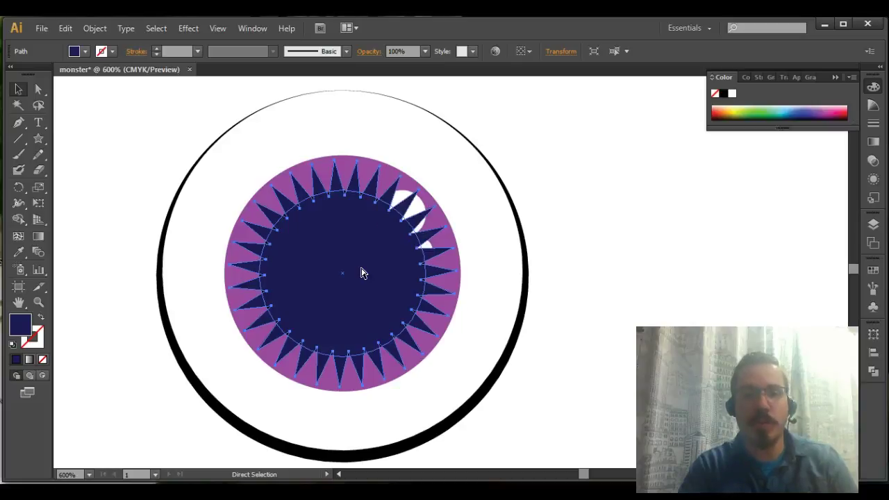
key(ctrl+bracketleft)
key(ctrl+bracketleft)
key(v)
click(553, 164)
click(560, 238)
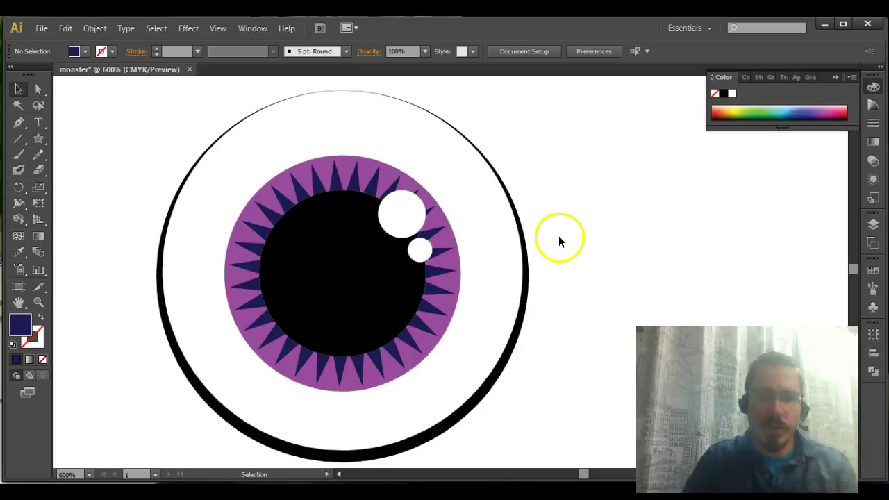
Step: Examine the finished eye as a whole with all its parts selected, and look at it close up again
key(ctrl+minus)
key(ctrl+minus)
key(ctrl+minus)
key(ctrl+minus)
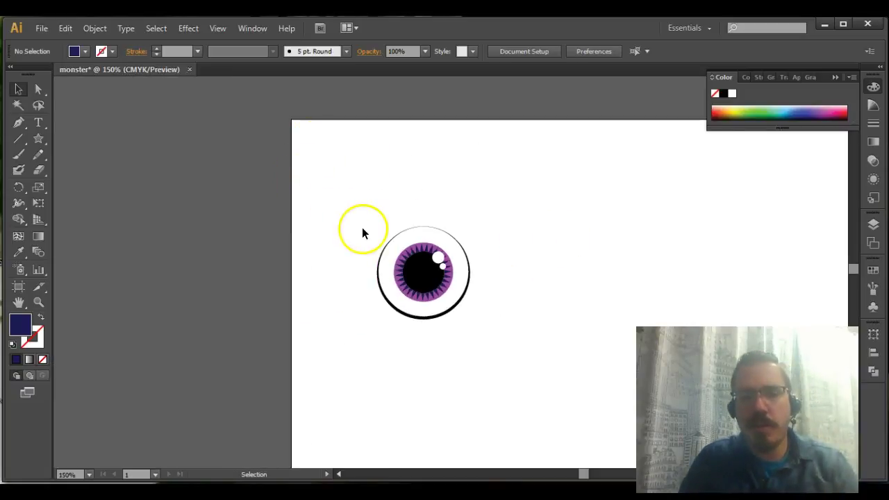
drag(369, 221, 482, 338)
drag(351, 196, 493, 348)
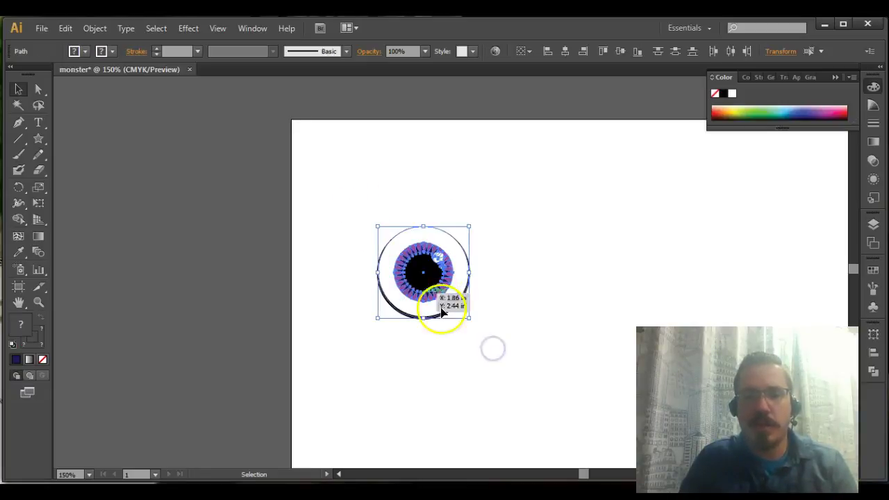
drag(360, 204, 484, 341)
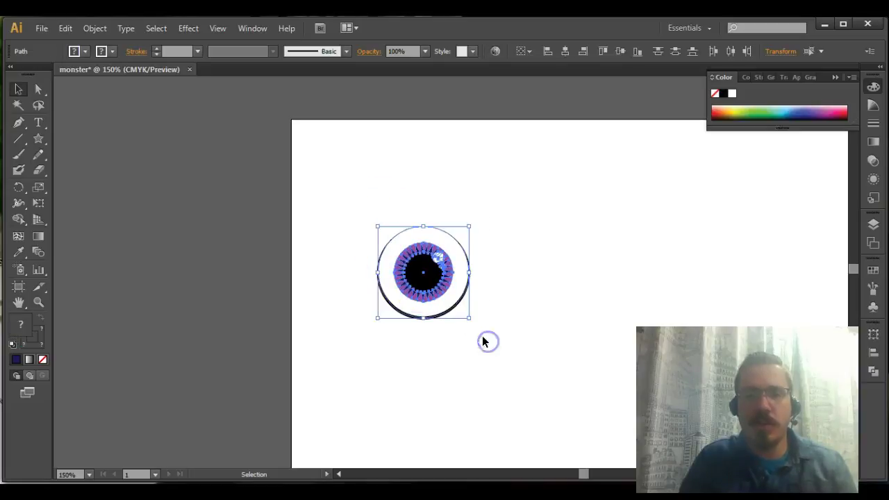
click(357, 264)
key(ctrl+plus)
key(ctrl+plus)
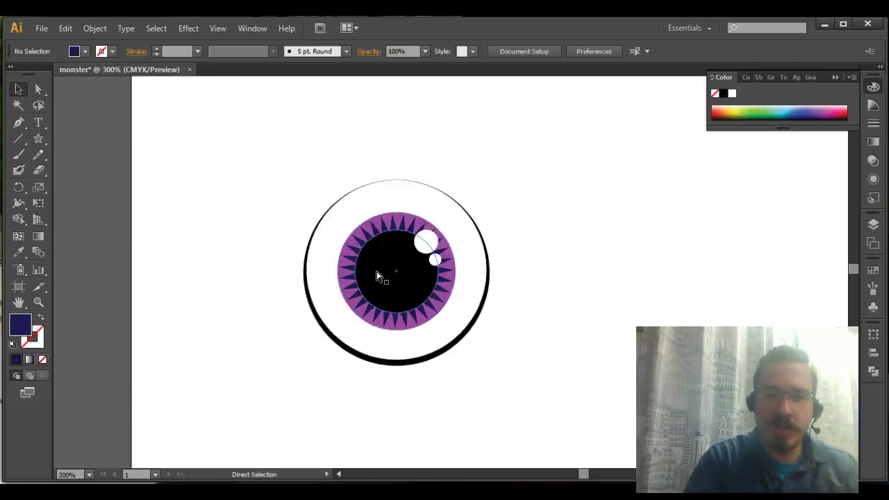
key(ctrl+plus)
key(ctrl+plus)
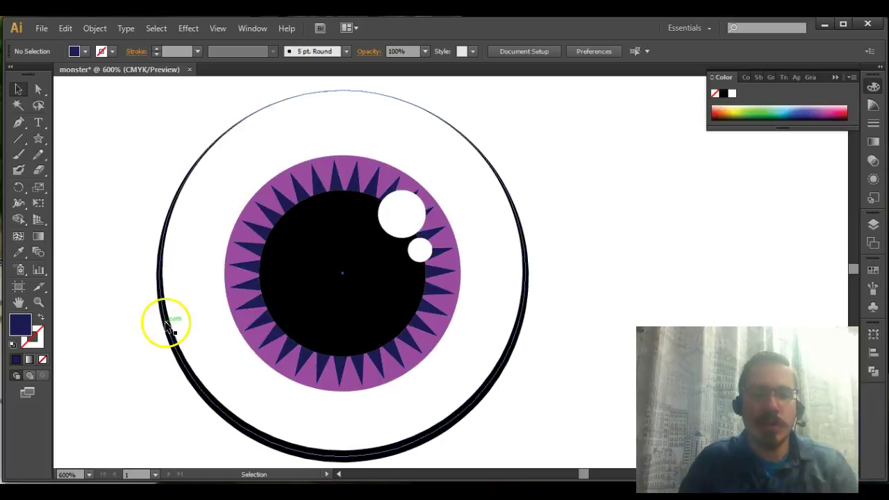
Step: Group the outer circle, iris, navy star, pupil and both white highlights into a single eye object
click(199, 388)
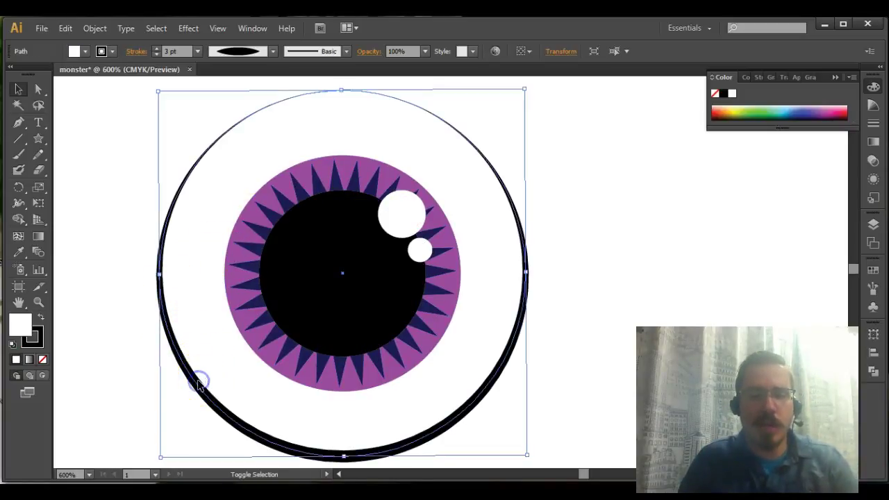
shift+click(280, 366)
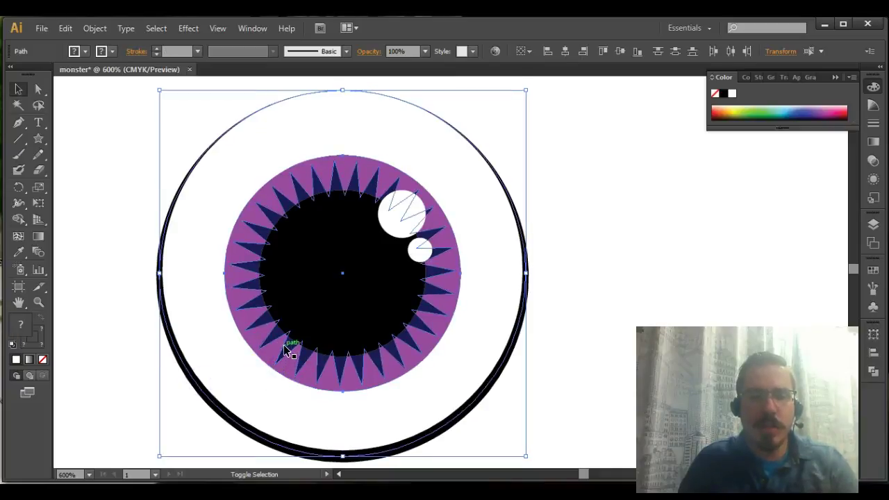
shift+click(298, 311)
shift+click(399, 221)
shift+click(419, 249)
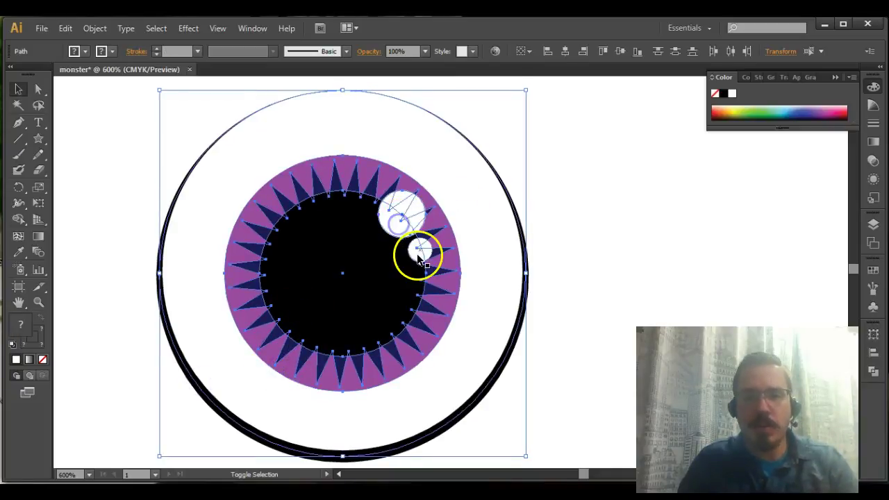
right_click(312, 247)
click(346, 305)
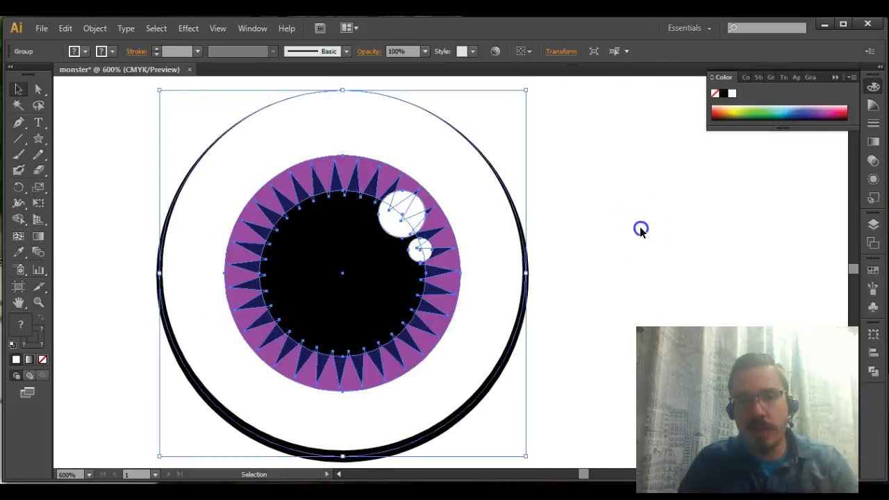
click(640, 229)
Step: Move the grouped eye slightly up and to the left on the artboard
drag(453, 252, 391, 271)
click(450, 264)
key(ctrl+minus)
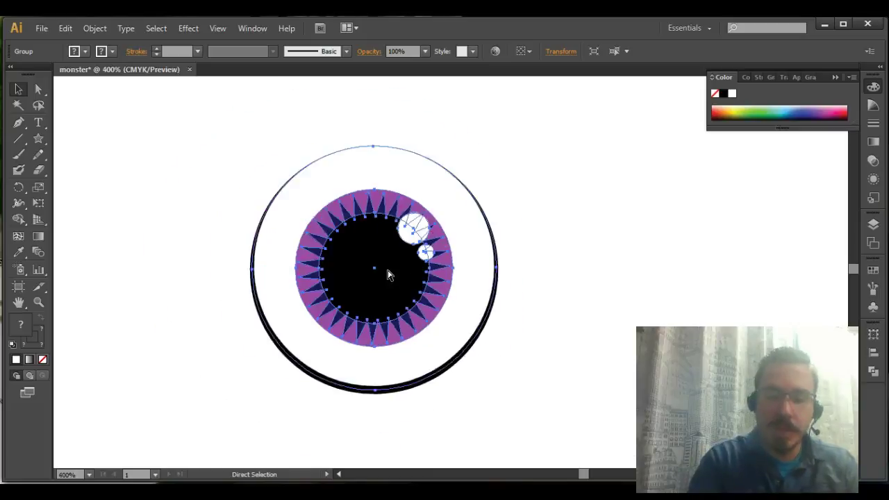
key(ctrl+minus)
click(358, 163)
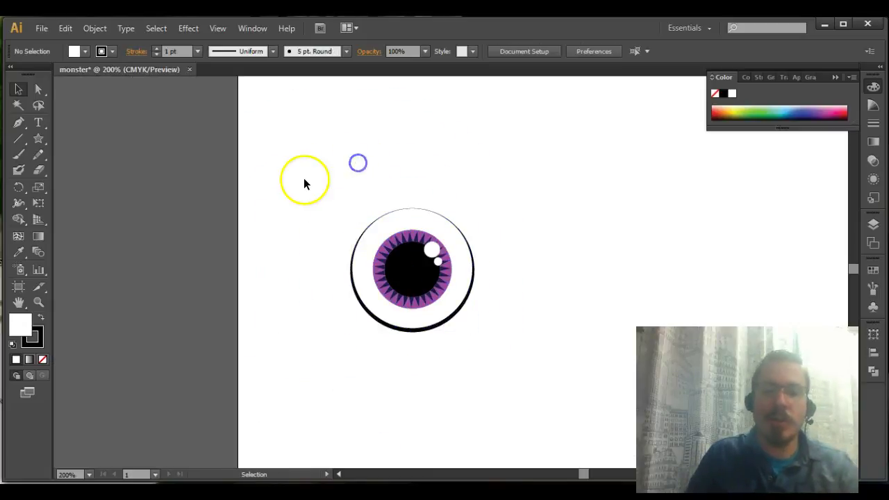
drag(392, 264, 397, 239)
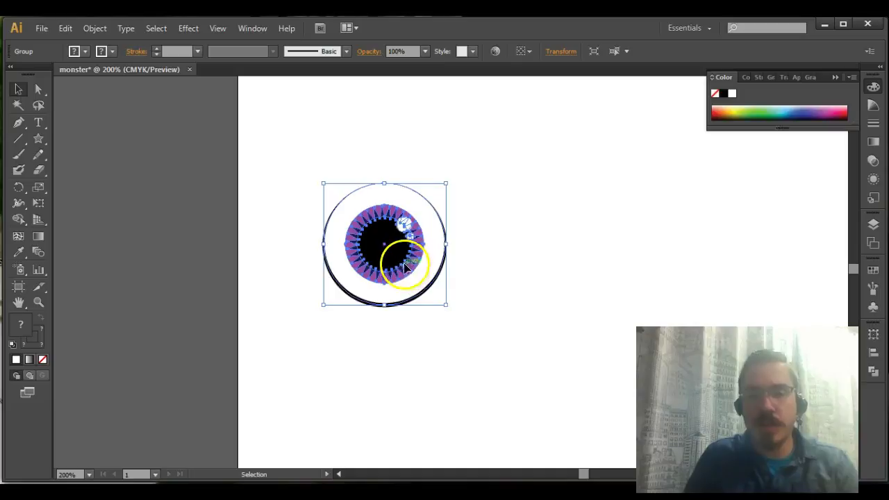
Step: Copy the grouped eye and paste two duplicates, placing the three eyes side by side in an overlapping row
click(64, 27)
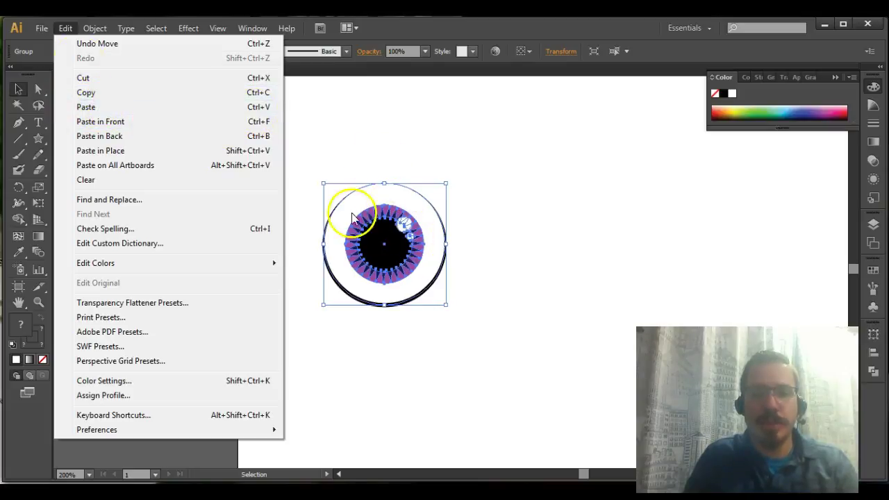
click(105, 91)
key(ctrl+v)
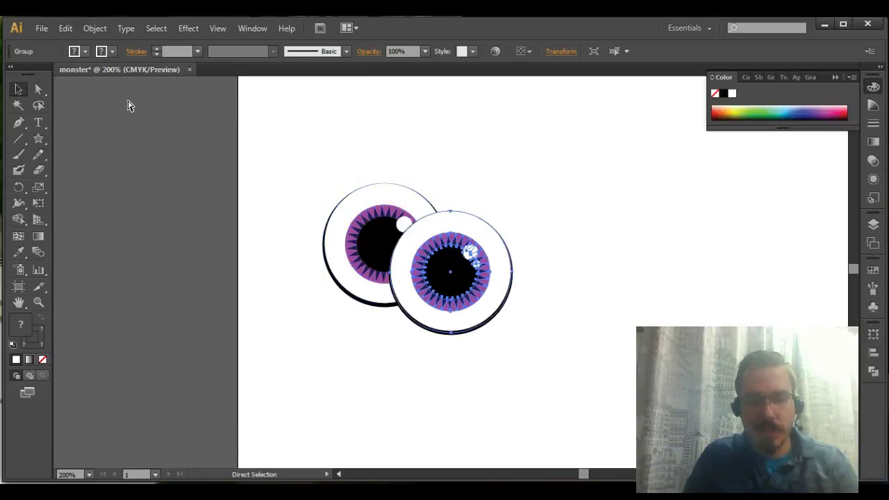
click(220, 143)
drag(452, 276, 534, 226)
drag(448, 257, 443, 153)
drag(476, 208, 500, 278)
click(442, 221)
drag(442, 220, 486, 228)
click(397, 167)
Step: Bring the middle eye to the front of the other two and move it slightly down
click(479, 244)
right_click(479, 245)
mouse_move(520, 354)
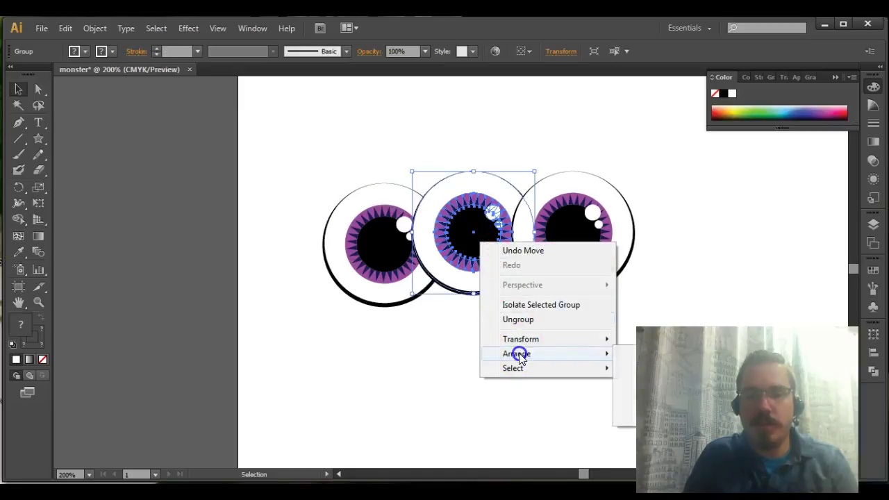
click(629, 354)
click(565, 173)
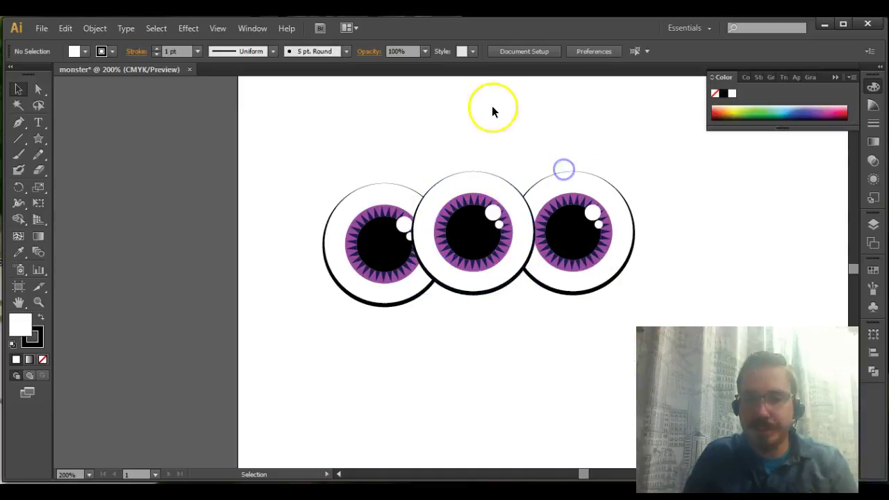
drag(507, 250, 503, 248)
click(392, 159)
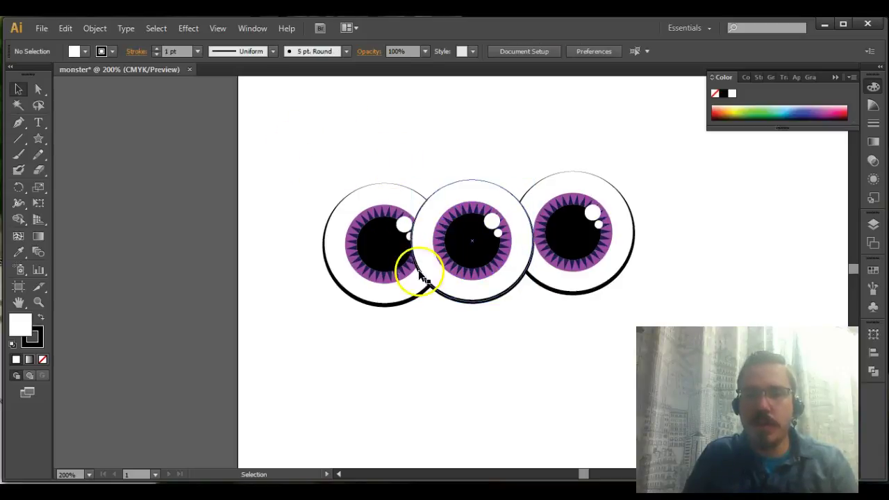
Step: Enlarge the middle eye proportionally and reposition it and the right eye so the large eye overlaps both neighbours
click(507, 281)
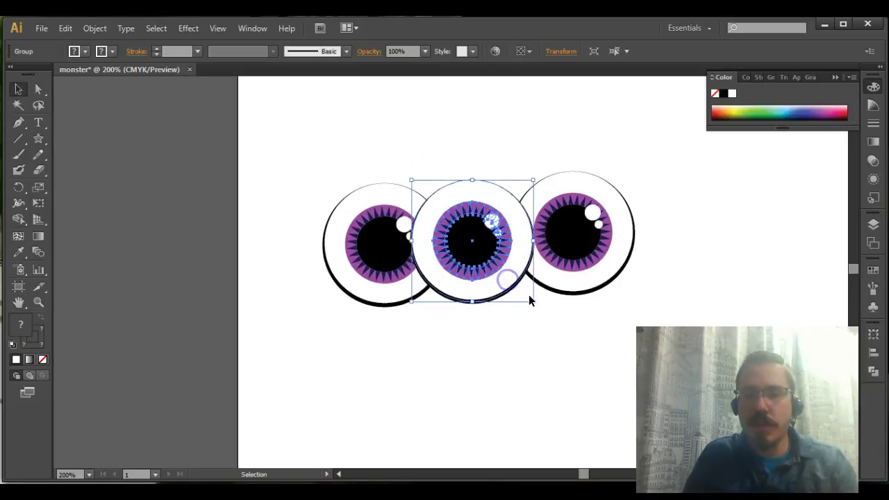
drag(534, 301, 545, 312)
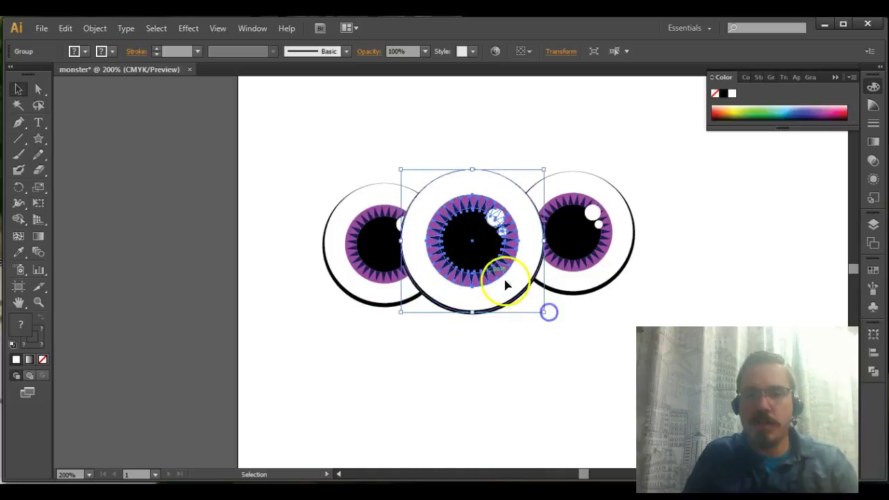
mouse_move(584, 249)
mouse_down()
mouse_move(583, 270)
mouse_move(580, 257)
mouse_up()
drag(457, 247, 503, 258)
click(493, 258)
click(496, 195)
drag(542, 236, 573, 237)
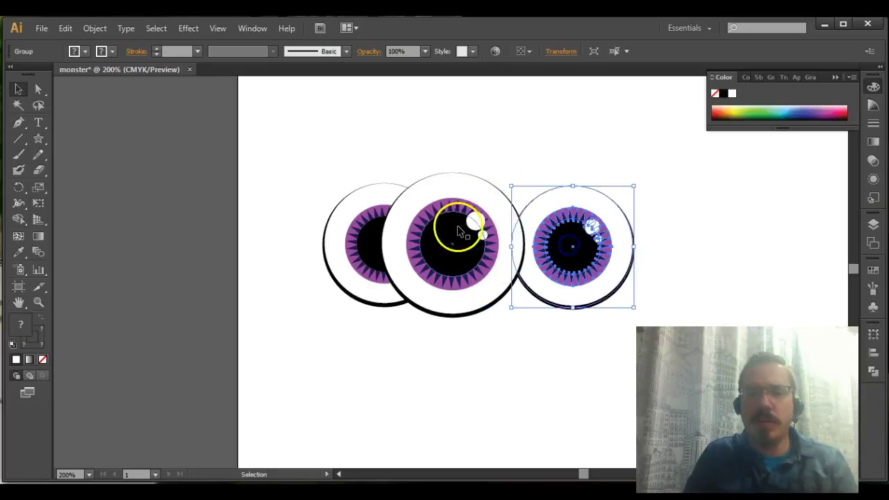
drag(458, 228, 478, 221)
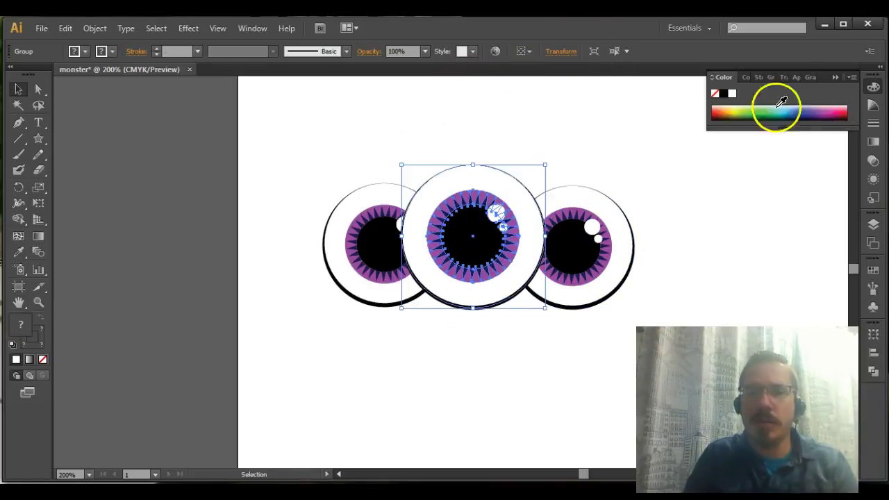
Step: Nudge the left eye inward, then align all three eyes on their vertical centres and distribute them by horizontal centres
drag(317, 132, 640, 311)
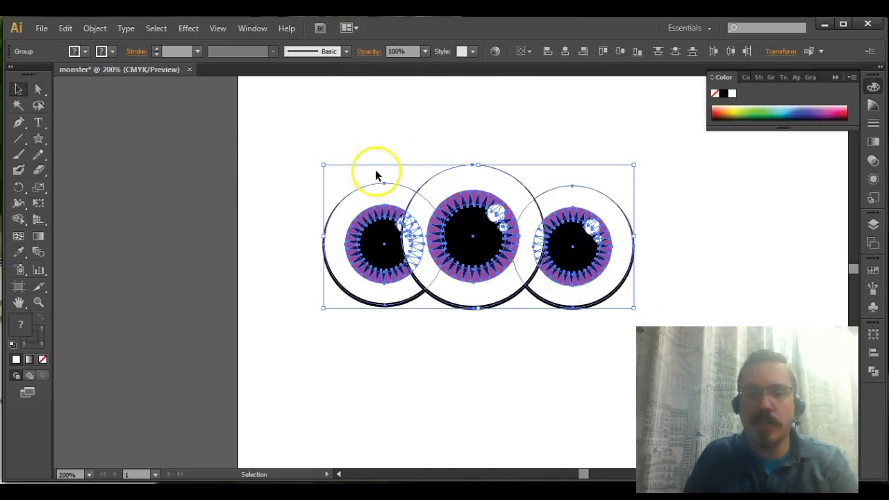
click(311, 193)
drag(369, 237, 373, 236)
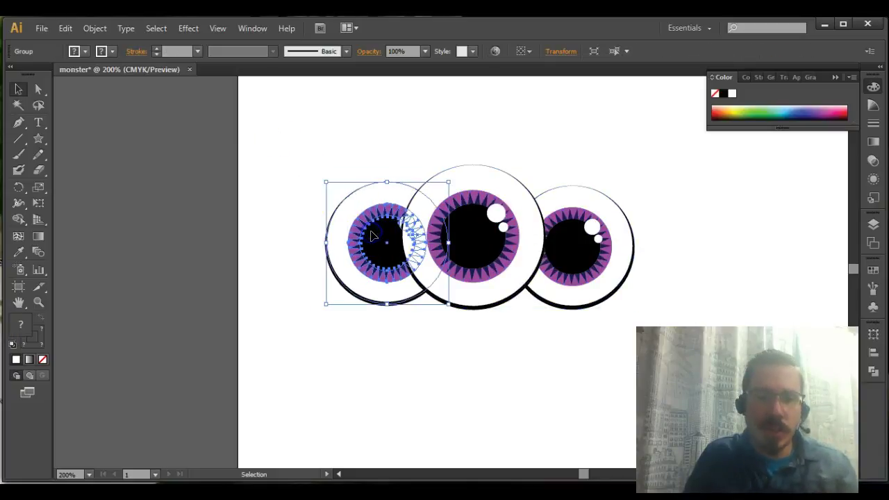
shift+click(492, 209)
shift+click(564, 249)
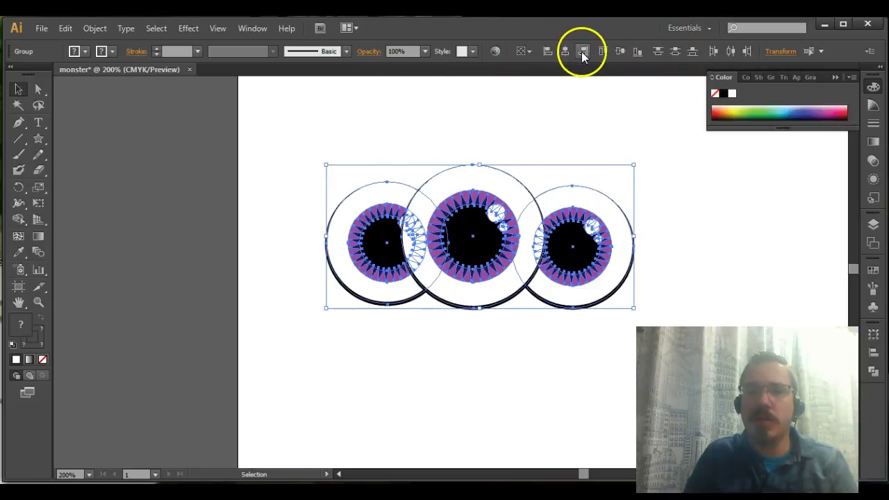
click(620, 50)
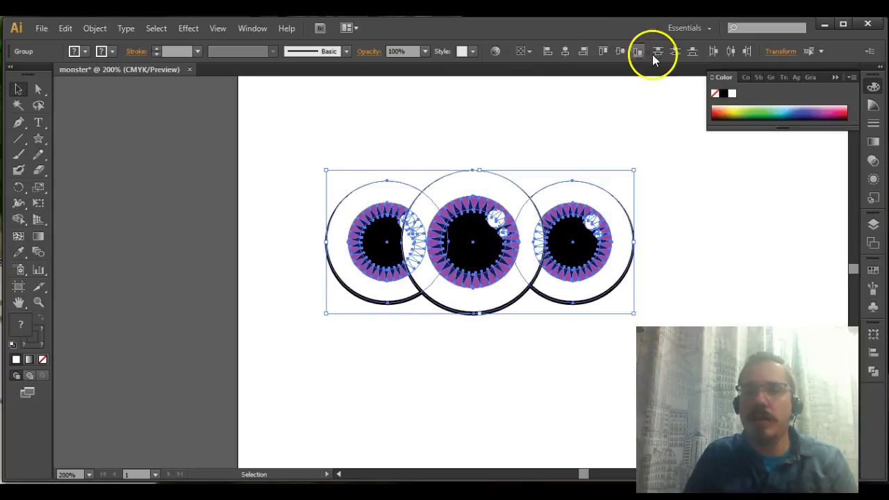
click(730, 53)
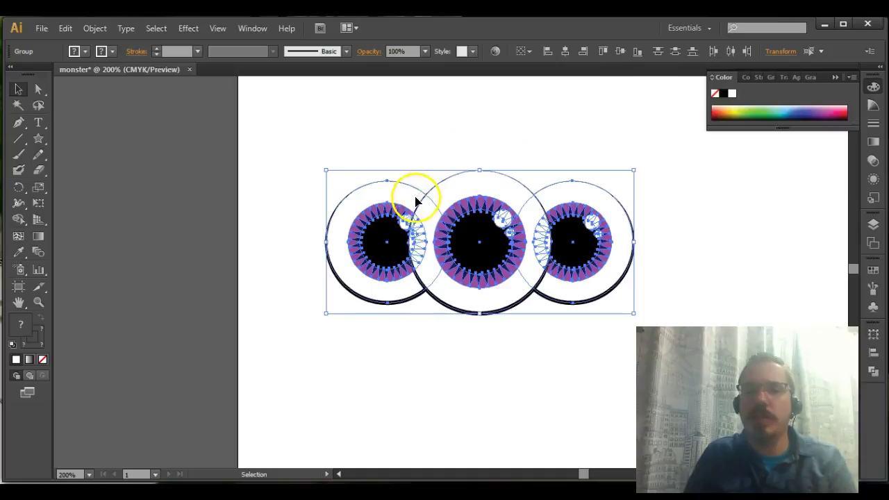
click(396, 137)
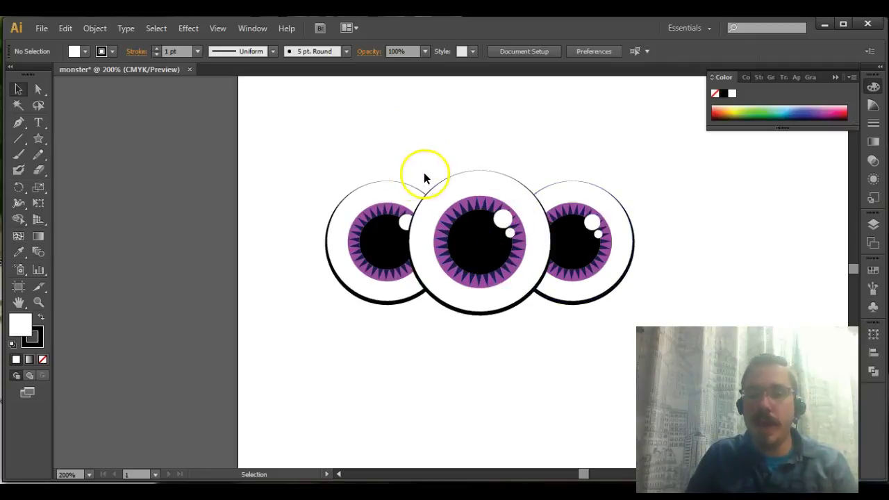
Step: Group the three aligned eyes into one object and deselect it
drag(298, 148, 637, 314)
right_click(475, 248)
click(505, 302)
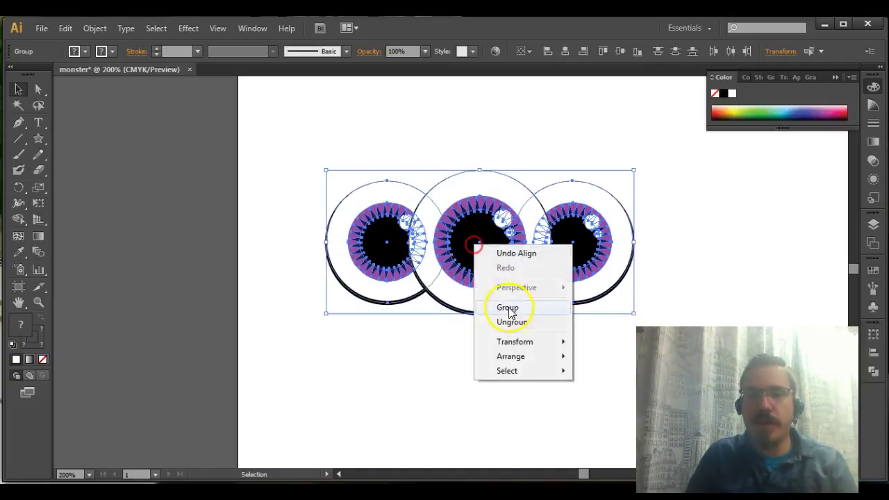
click(422, 115)
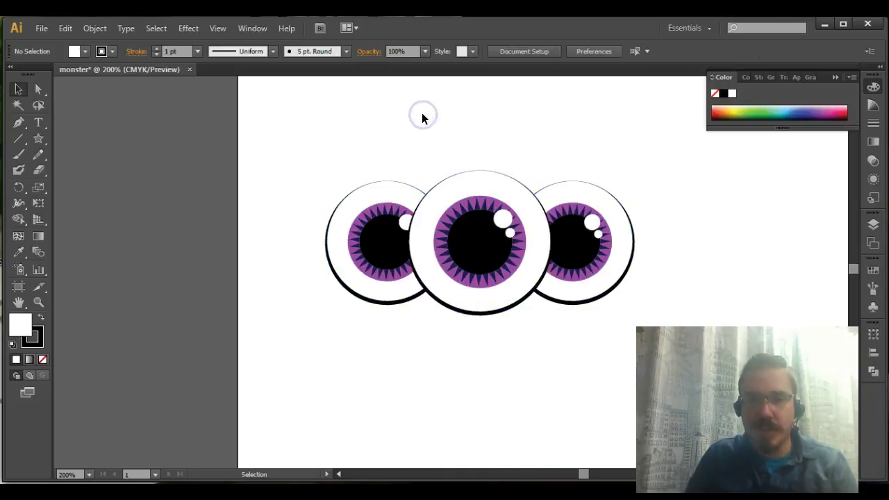